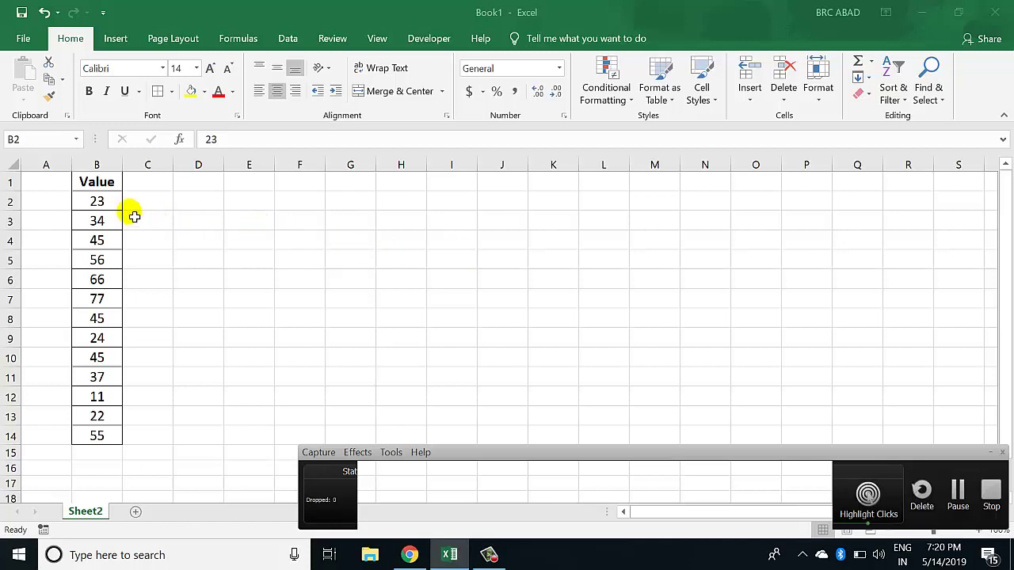
Look over the Value column, pointing out the repeated 45s in B4, B8 and B10
left_click_drag(103, 199, 81, 436)
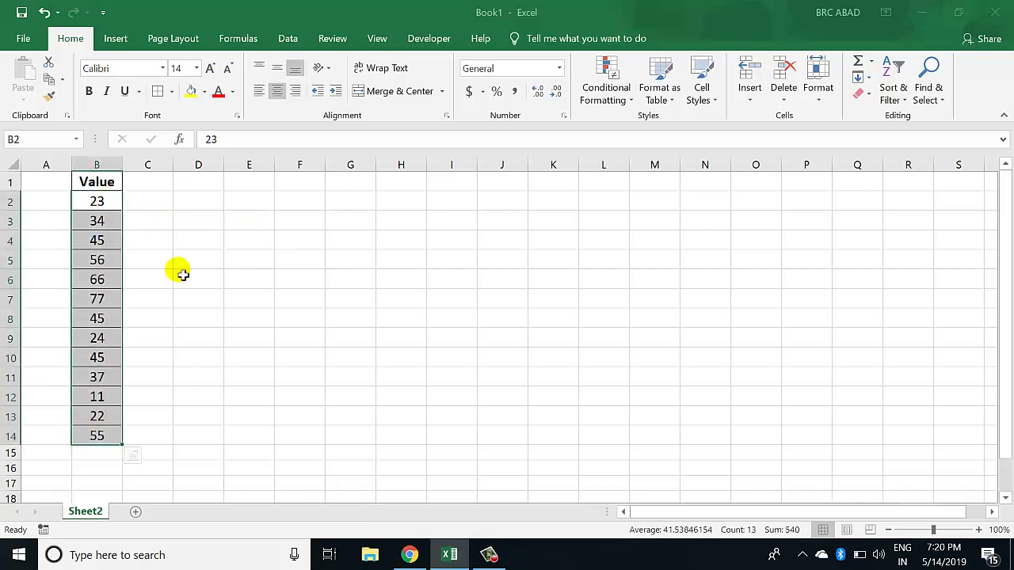
left_click(168, 221)
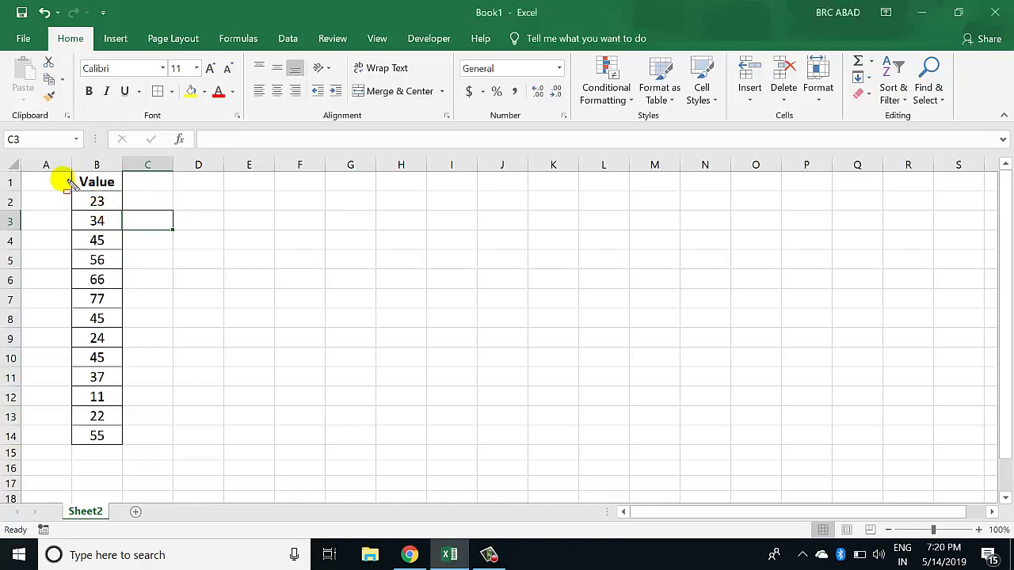
left_click_drag(57, 180, 157, 454)
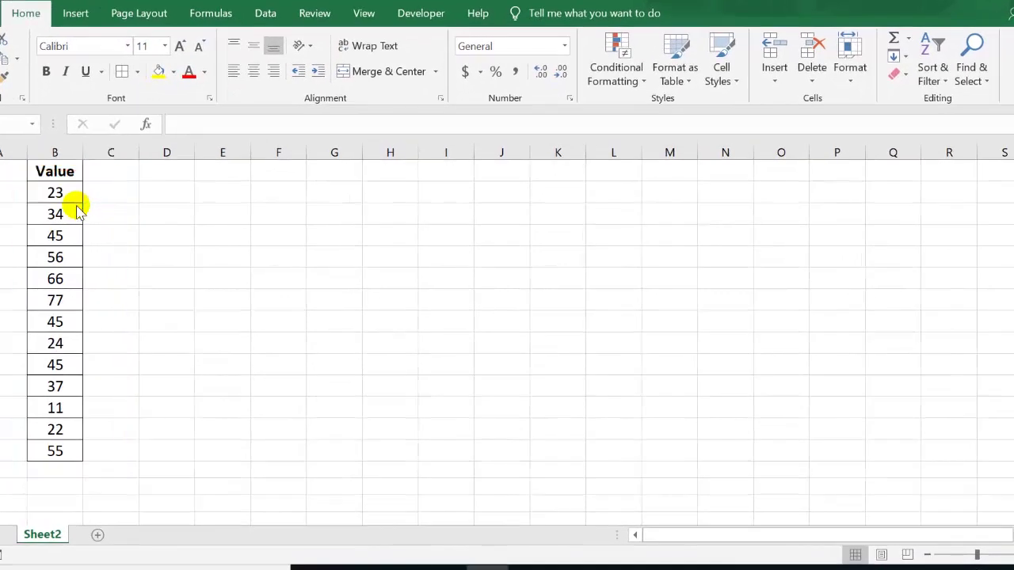
left_click(65, 196)
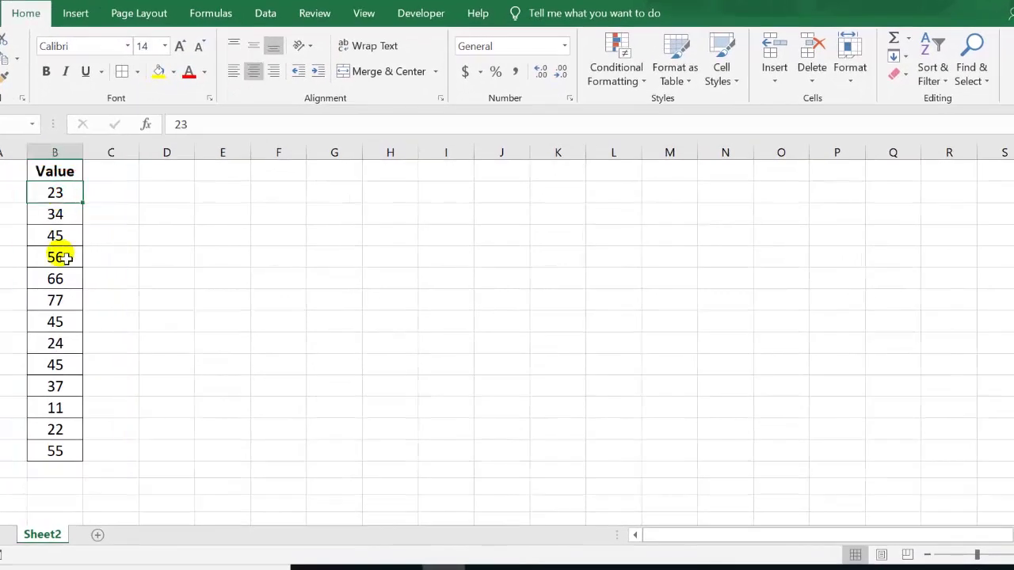
left_click(70, 214)
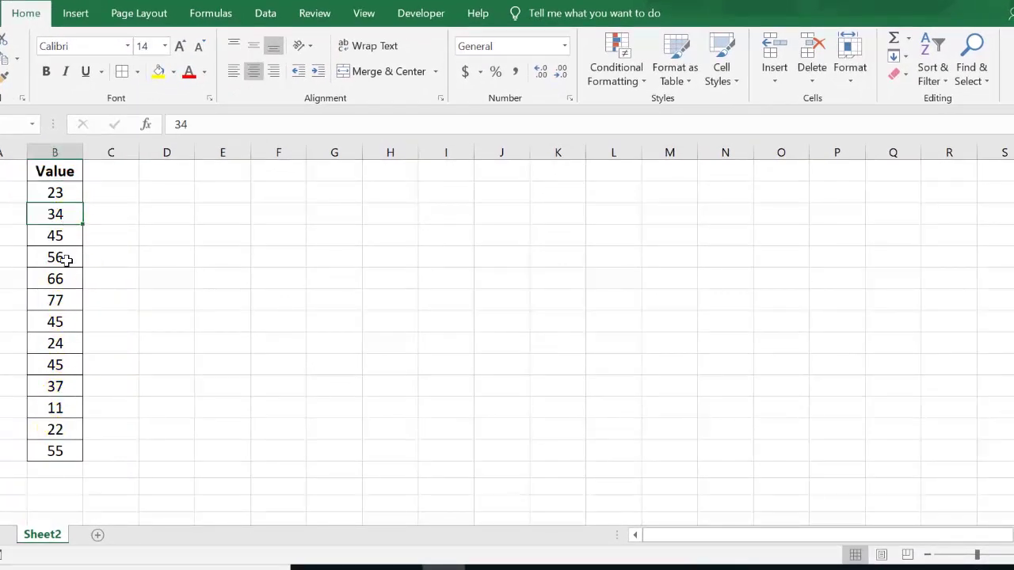
left_click(61, 451, "shift")
left_click(60, 197)
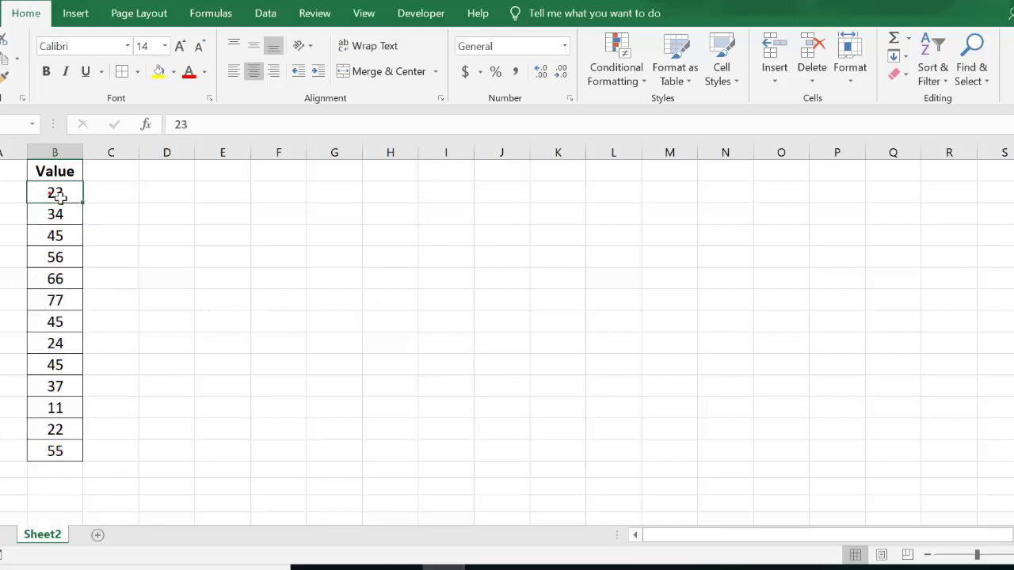
left_click(58, 197)
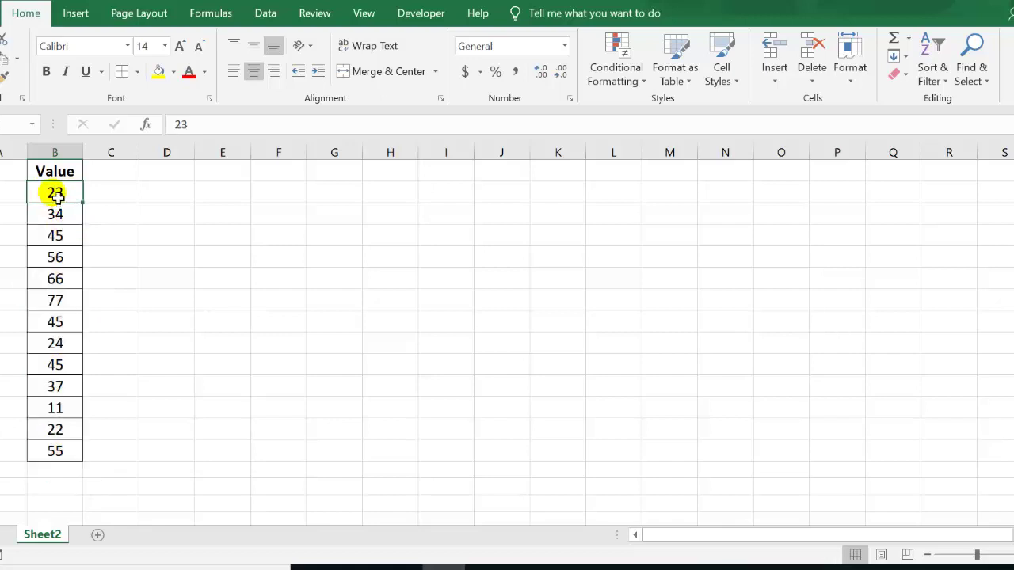
left_click(65, 243)
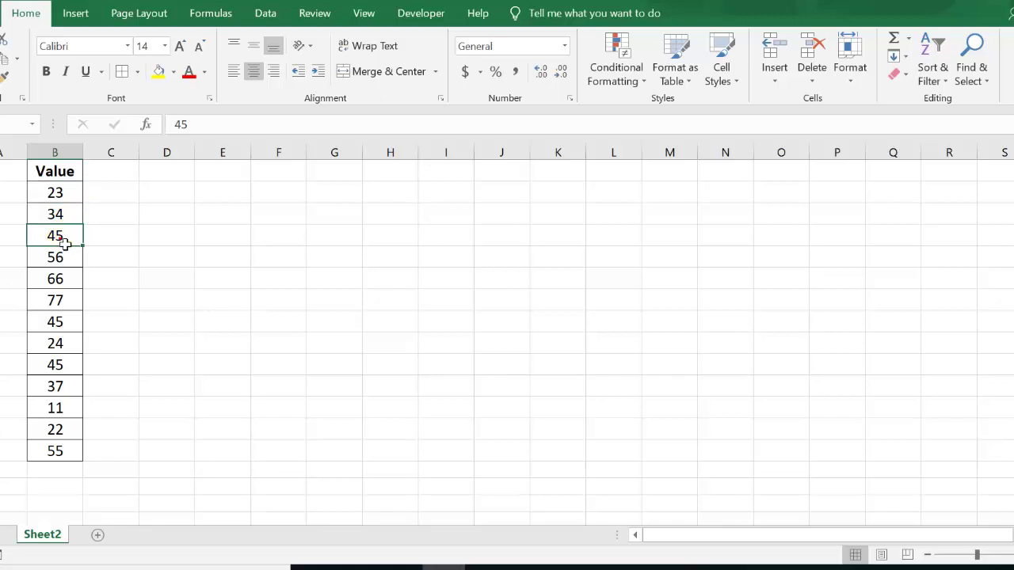
left_click(63, 322)
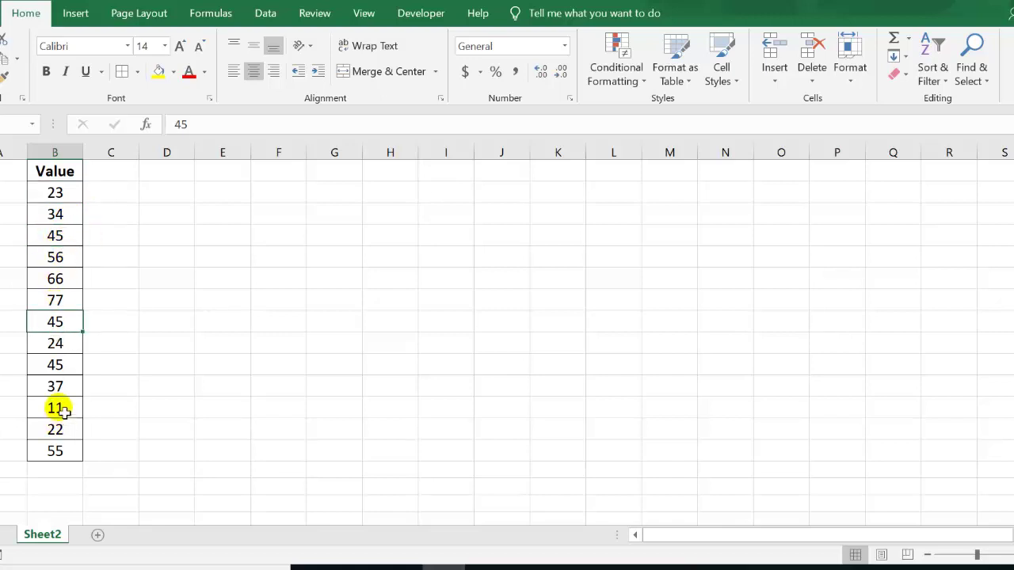
left_click(70, 370)
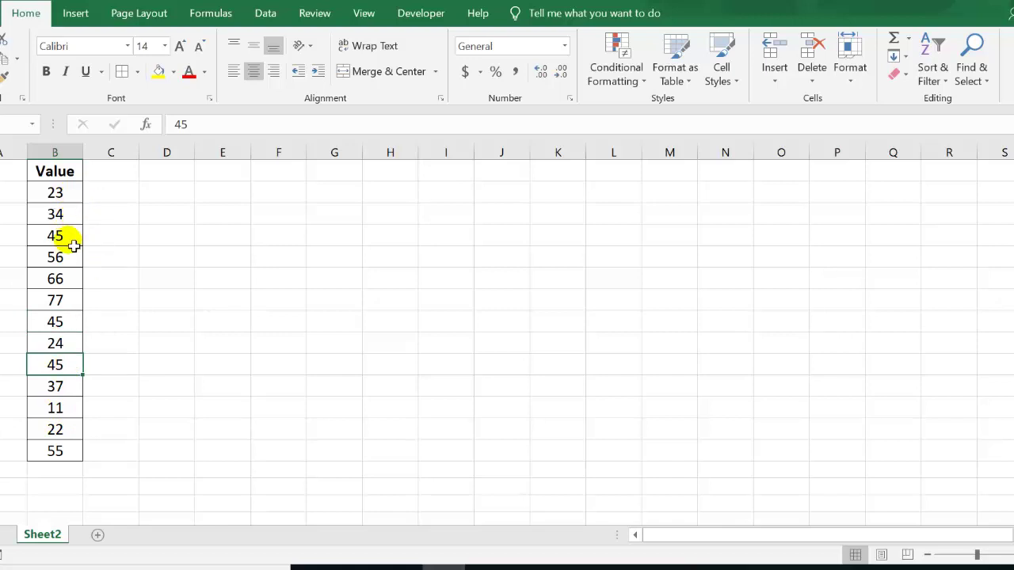
left_click(72, 240)
left_click(75, 196)
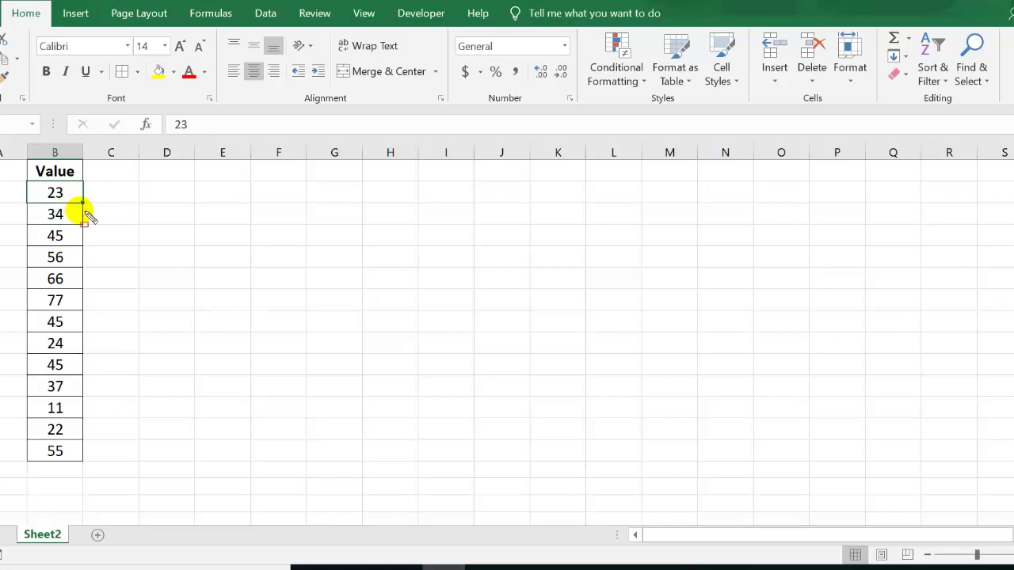
left_click_drag(19, 179, 95, 206)
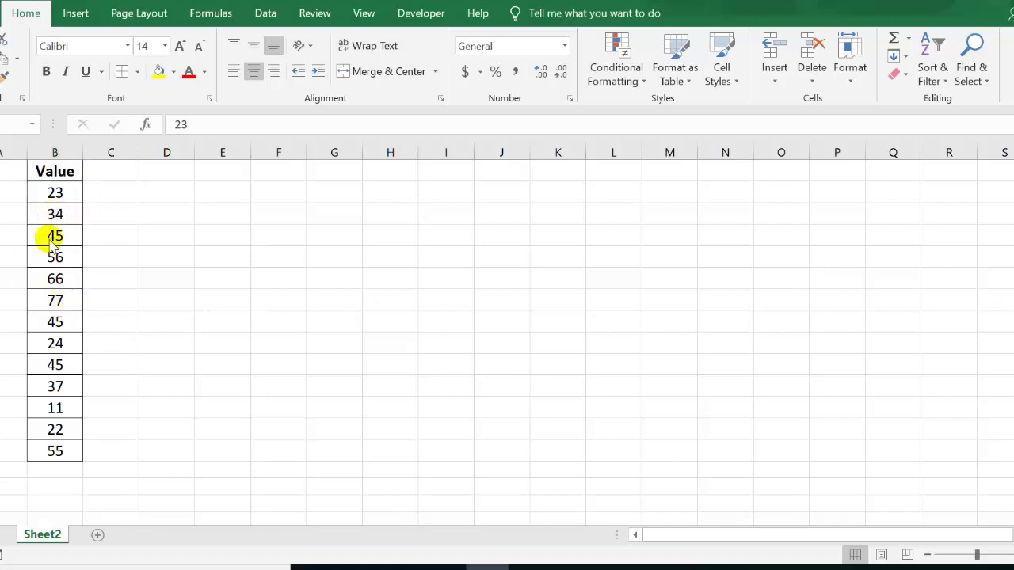
Select B2:B14 and open the Duplicate Values highlight rule from Conditional Formatting
left_click(57, 171)
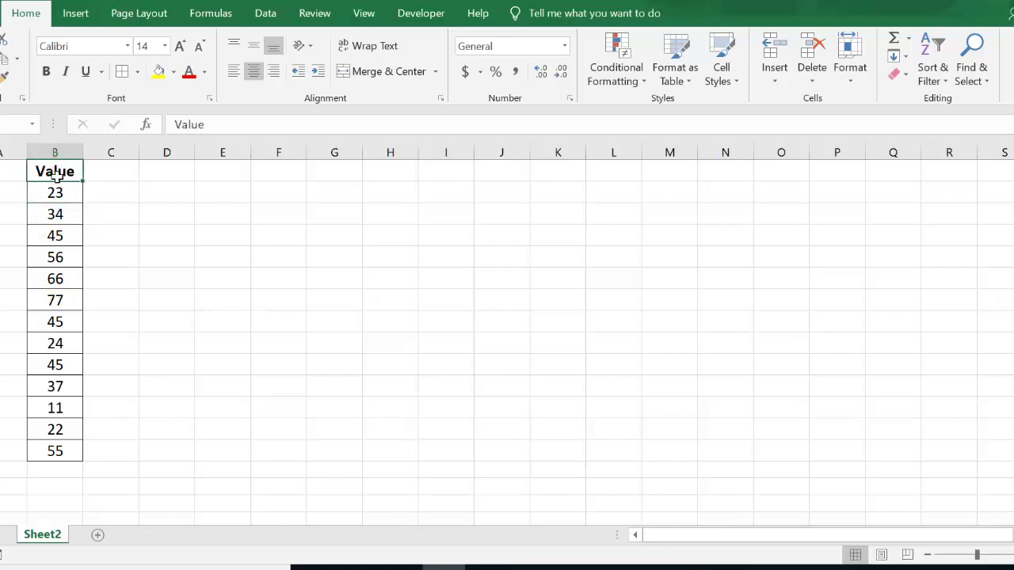
left_click_drag(56, 201, 63, 469)
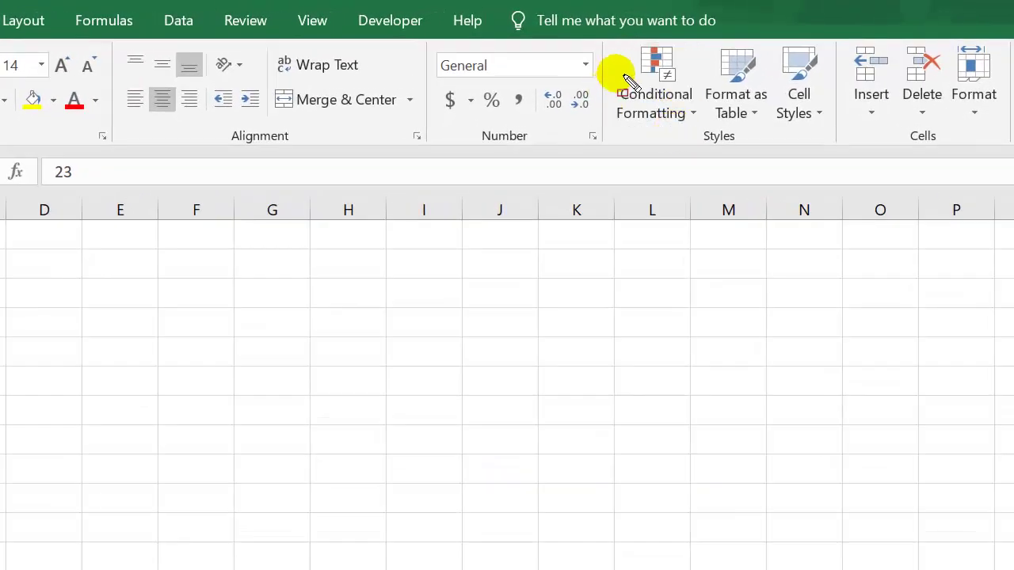
mouse_move(608, 38)
left_mouse_down()
mouse_move(715, 146)
mouse_move(721, 132)
left_mouse_up()
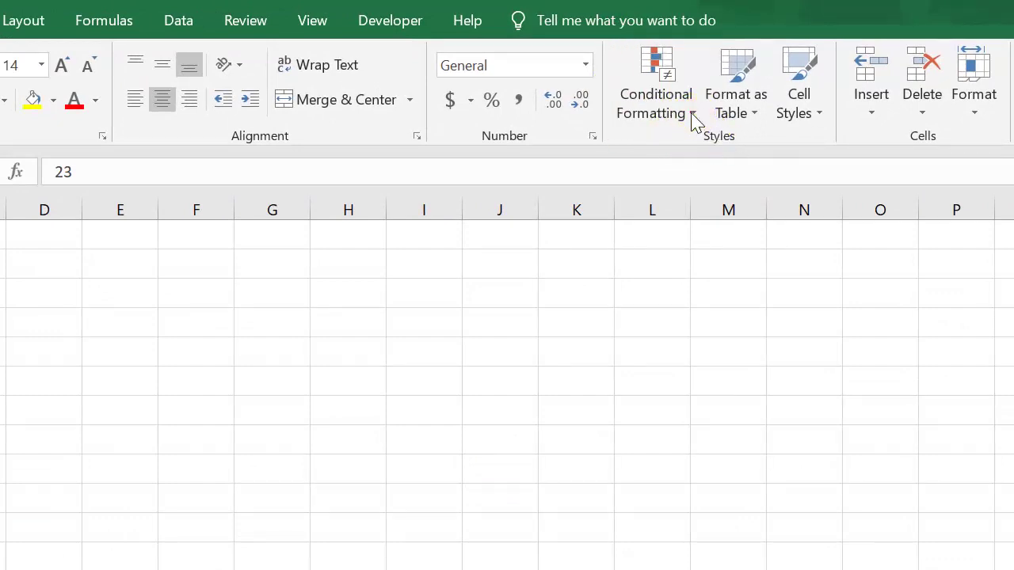
left_click(691, 113)
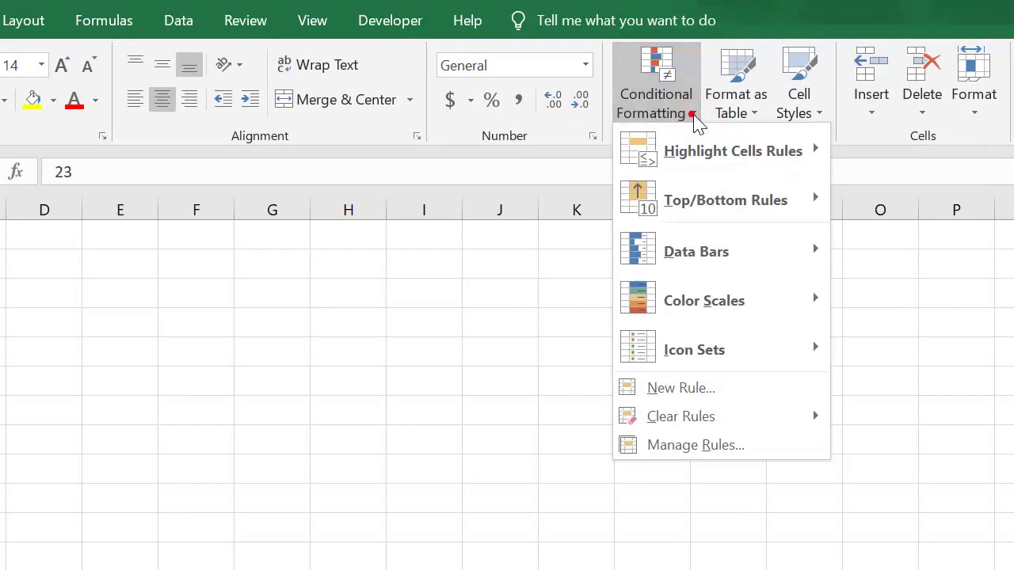
mouse_move(729, 153)
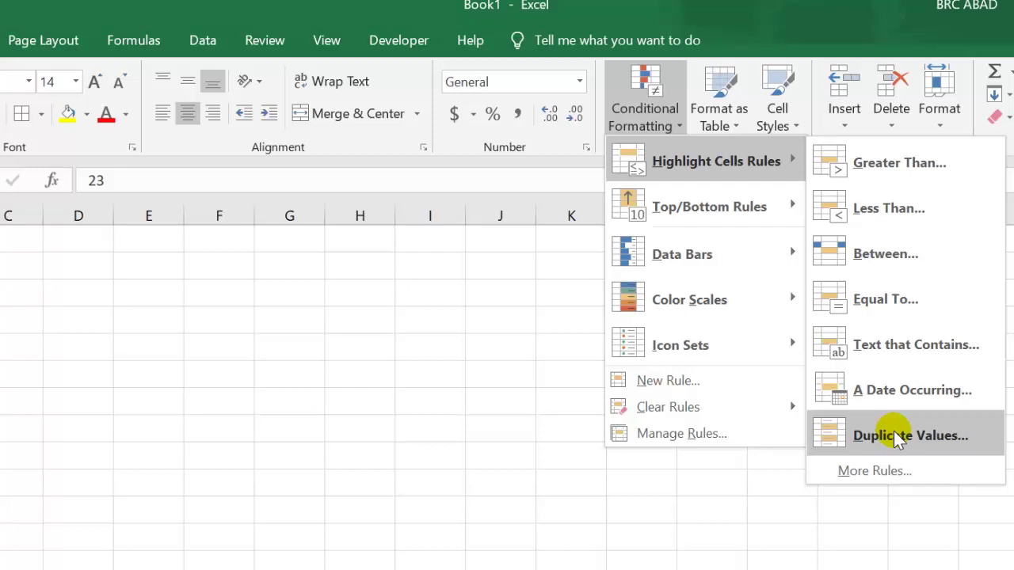
left_click(898, 438)
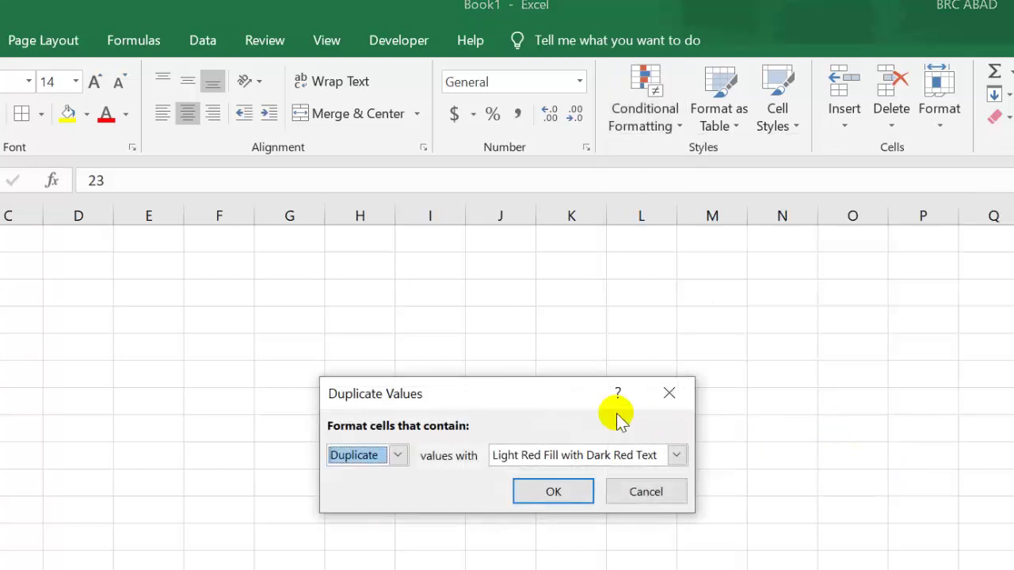
After trying Yellow and Unique, apply Duplicate with Light Red Fill with Dark Red Text
left_click_drag(555, 406, 559, 330)
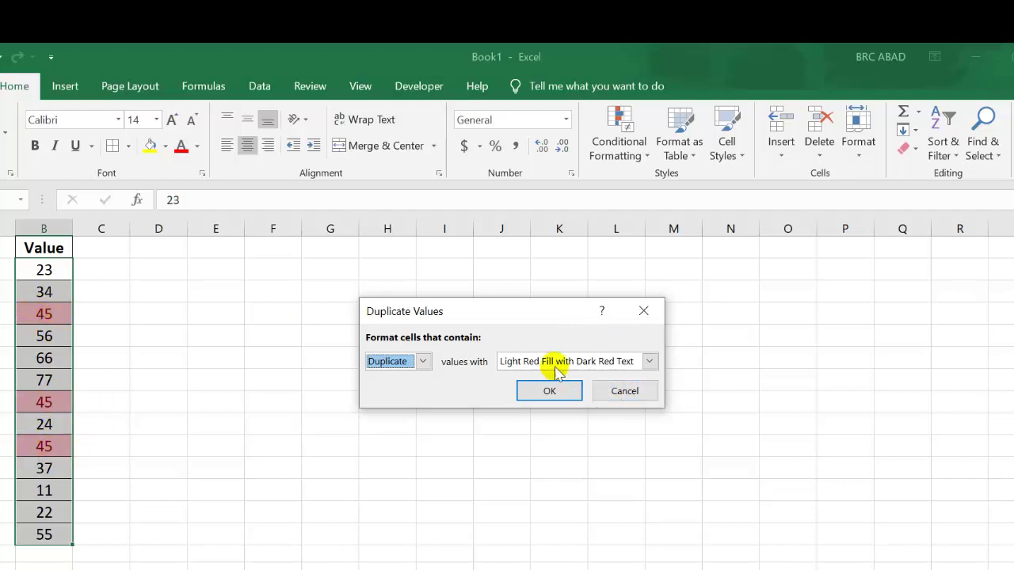
left_click(650, 362)
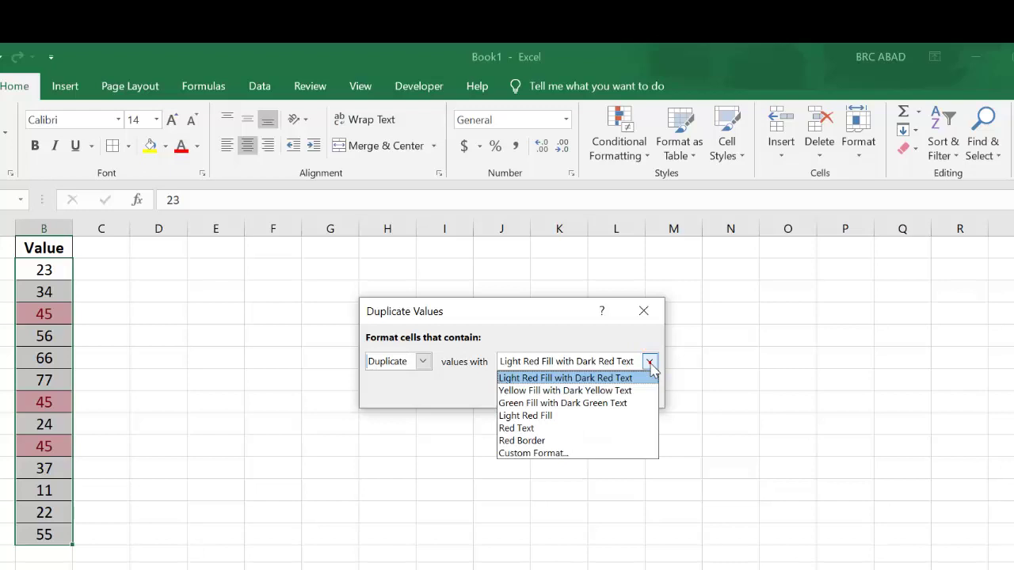
left_click(613, 392)
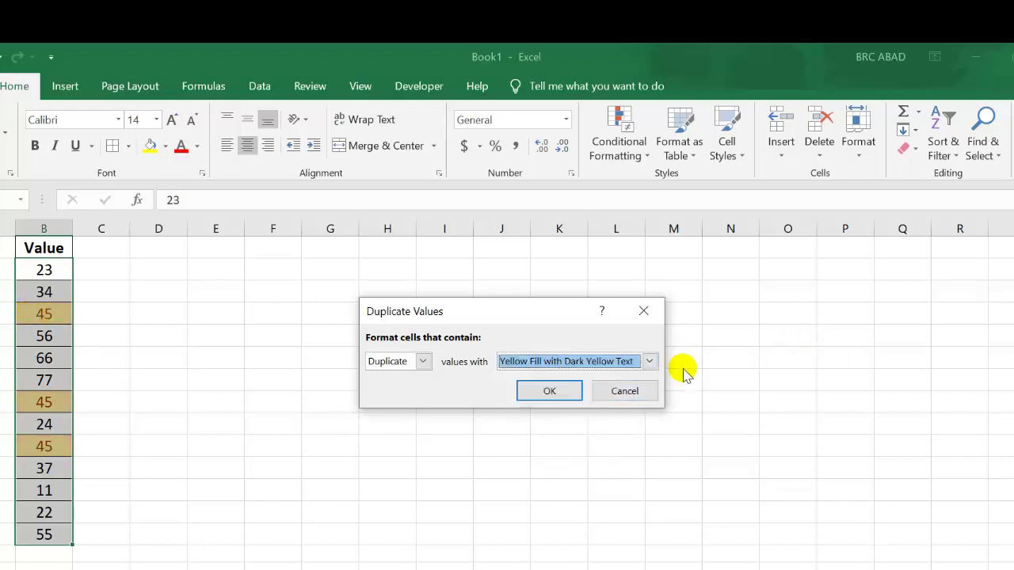
left_click(649, 361)
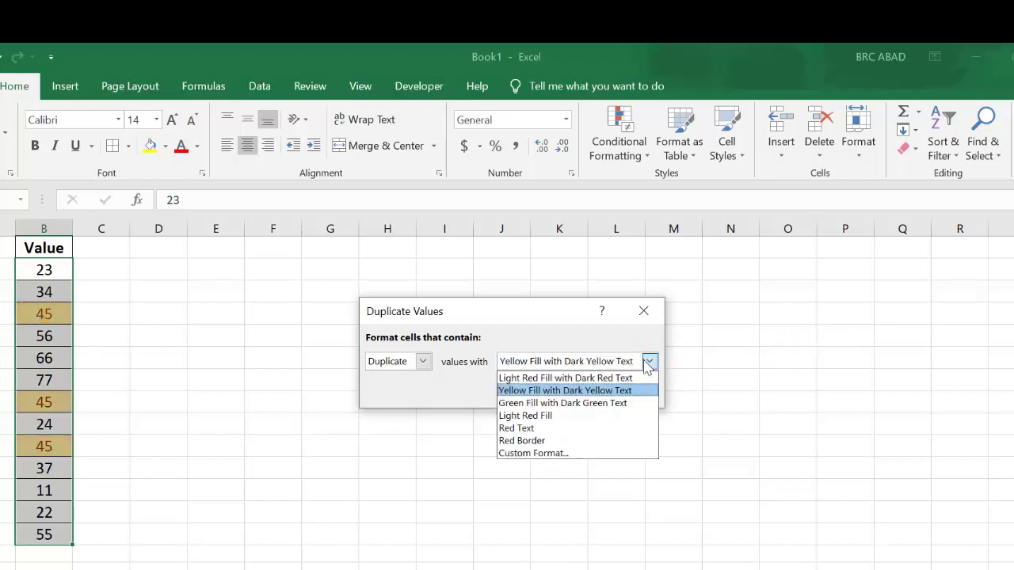
left_click(584, 381)
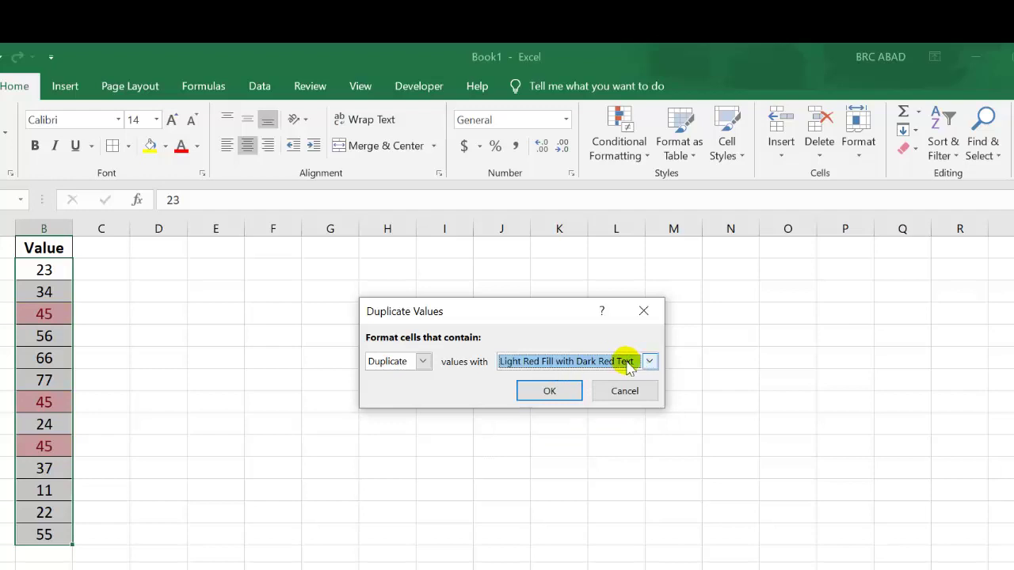
left_click(422, 362)
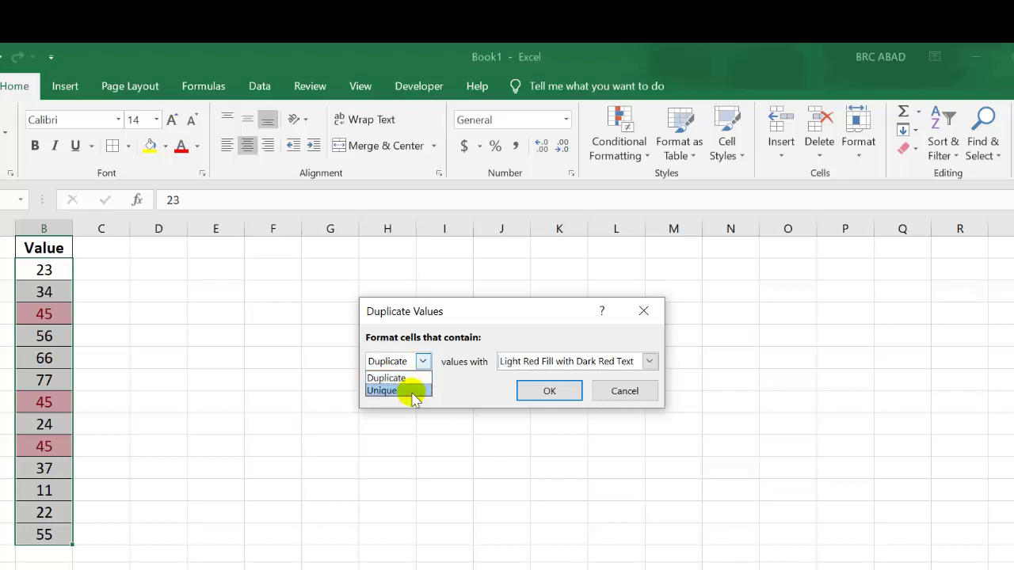
left_click(414, 392)
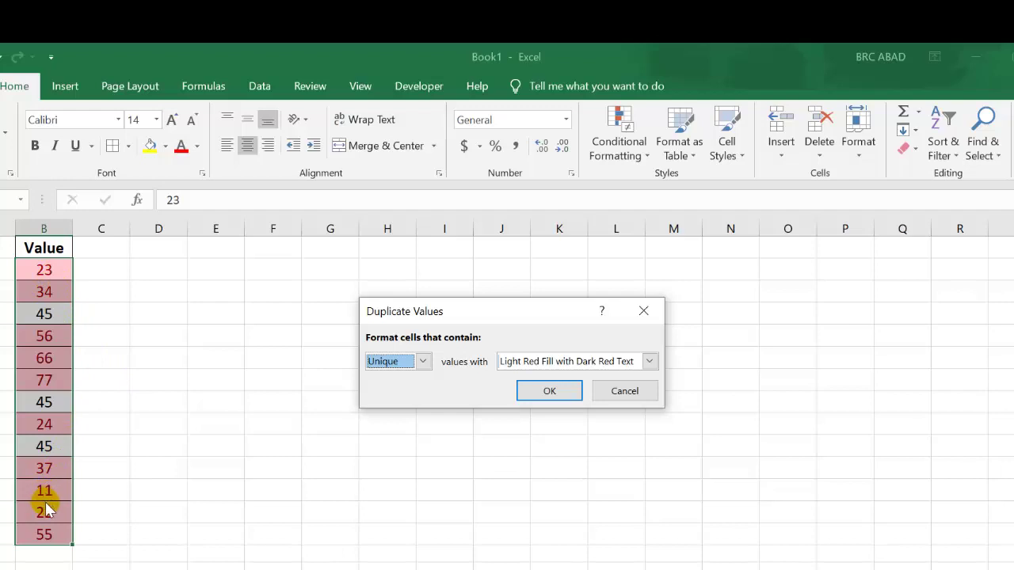
left_click(423, 365)
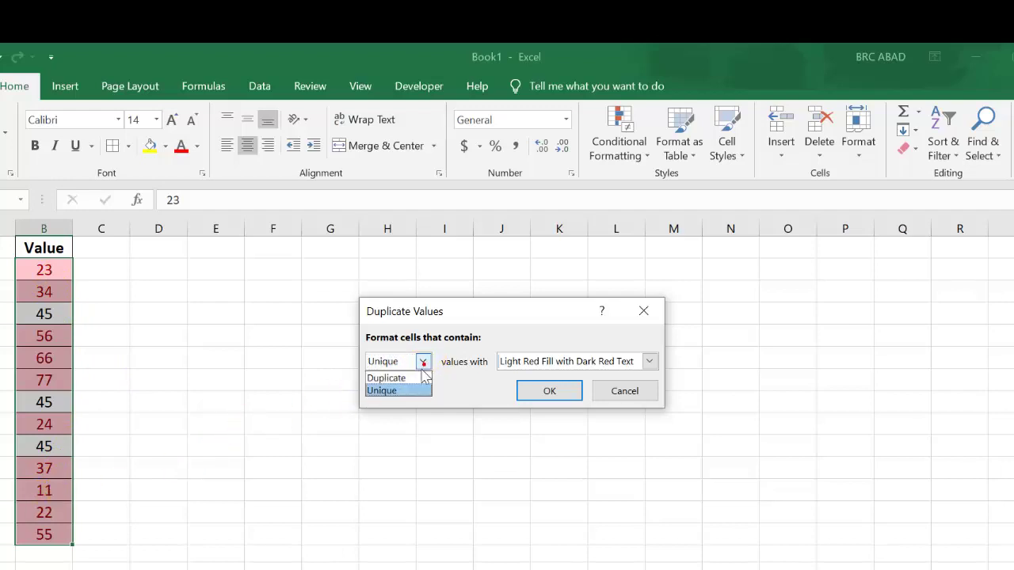
left_click(396, 377)
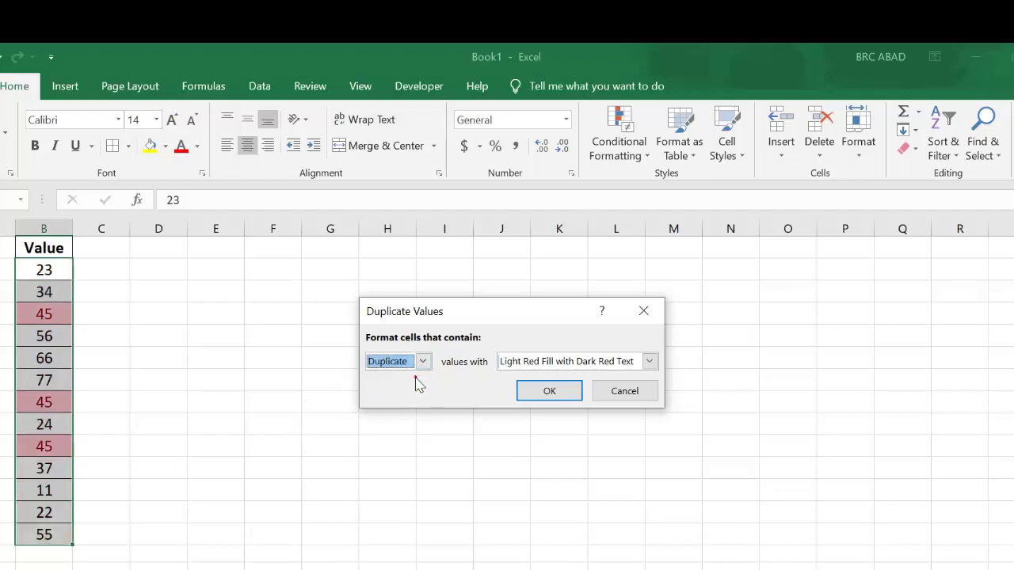
left_click(547, 391)
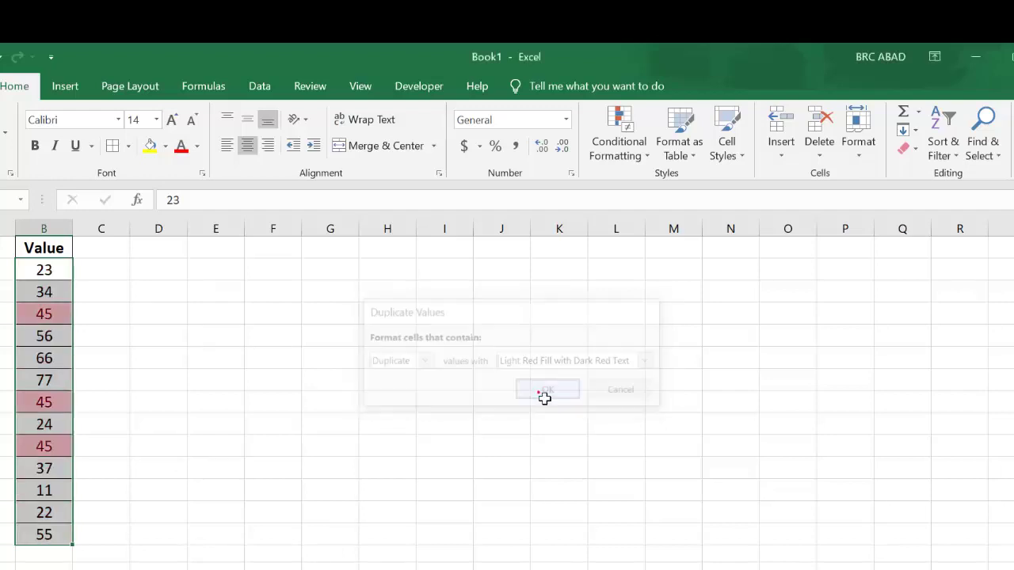
Select header cell B1 and switch on Filter for the Value column
left_click(123, 317)
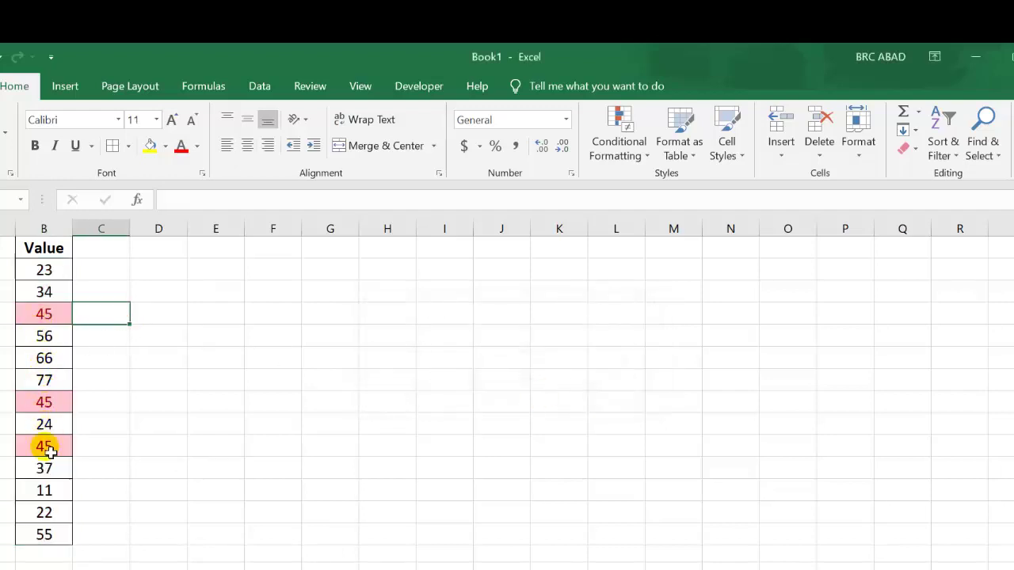
left_click(68, 251)
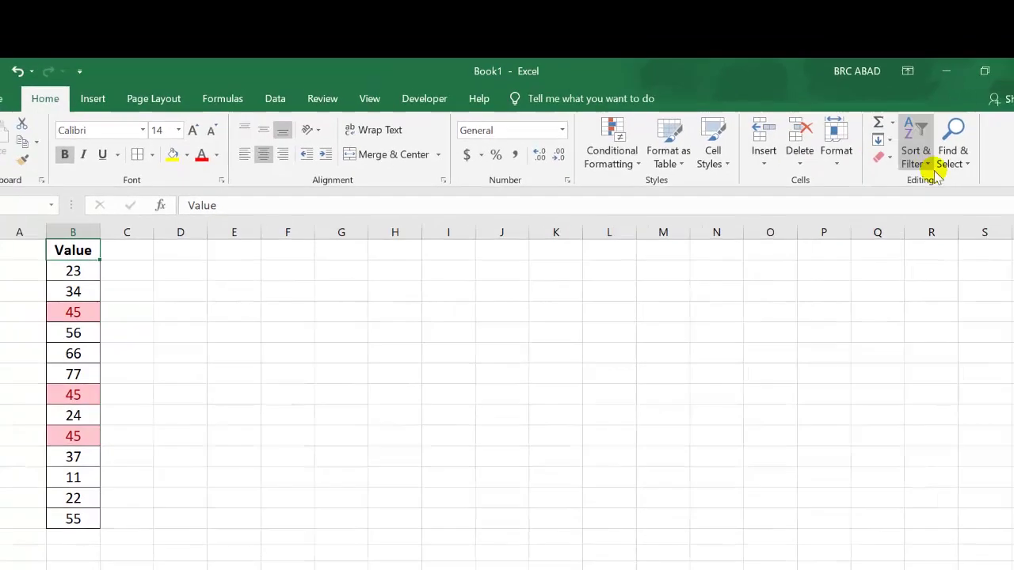
left_click(897, 158)
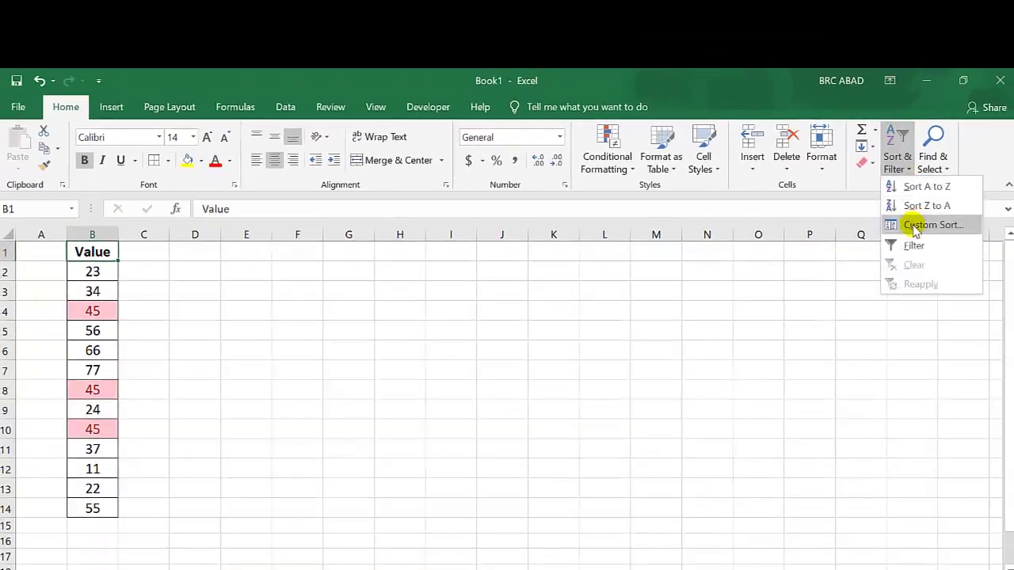
left_click(914, 245)
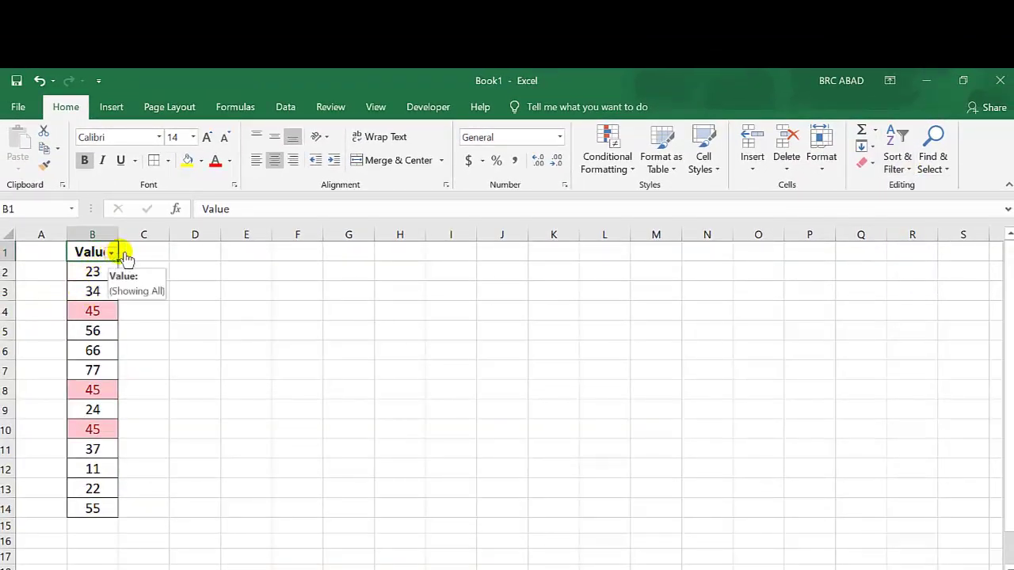
left_click(911, 173)
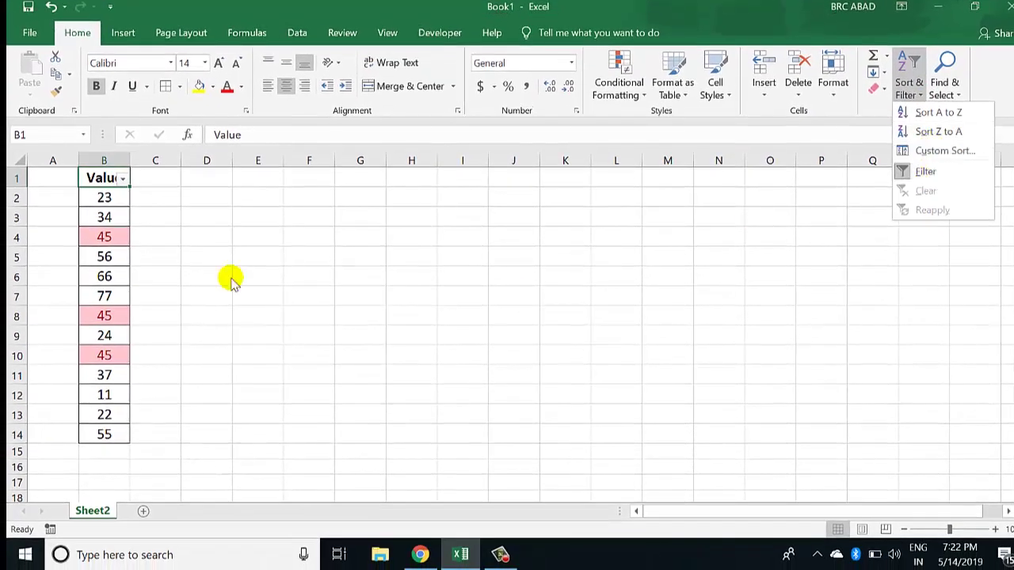
Sort the Value column by cell colour with No Fill first, moving the 45s to rows 12–14
left_click(122, 179)
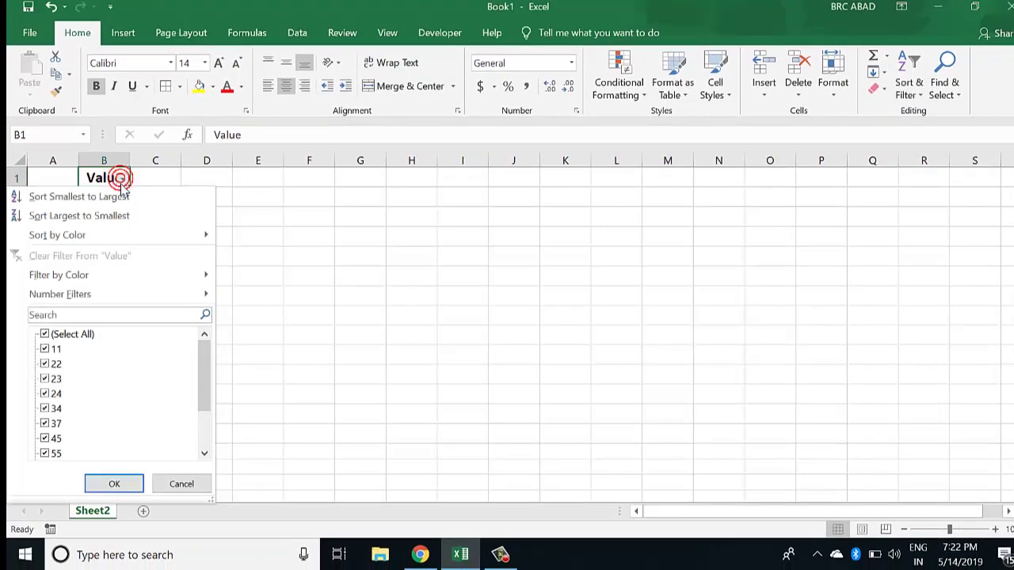
mouse_move(111, 237)
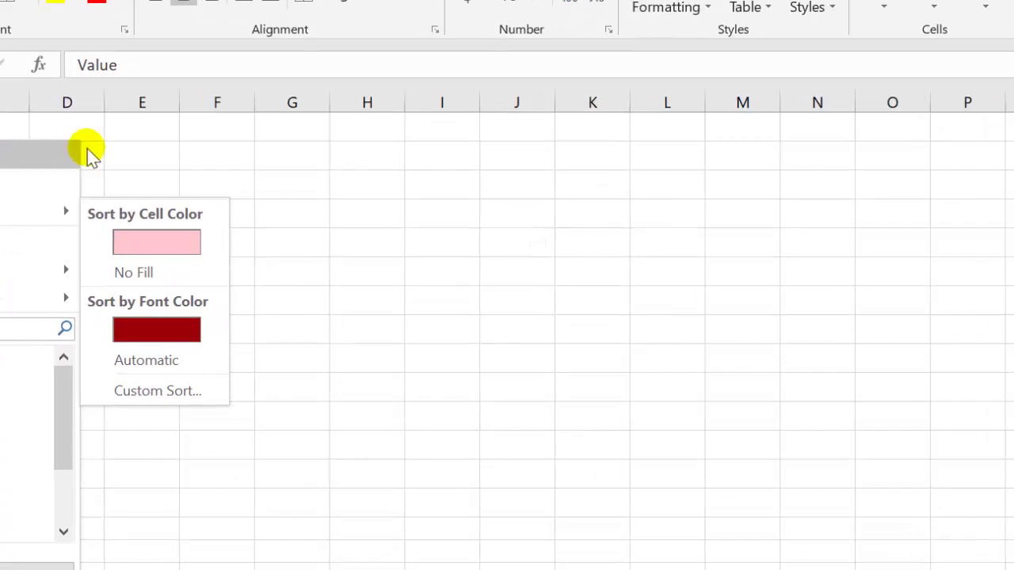
left_click(148, 148)
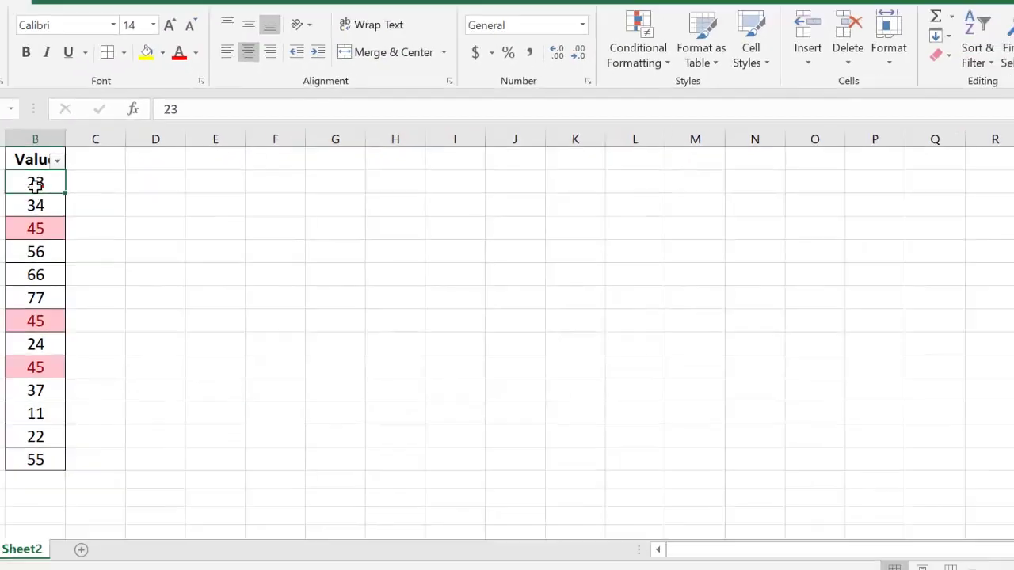
left_click(103, 217)
left_click(104, 204)
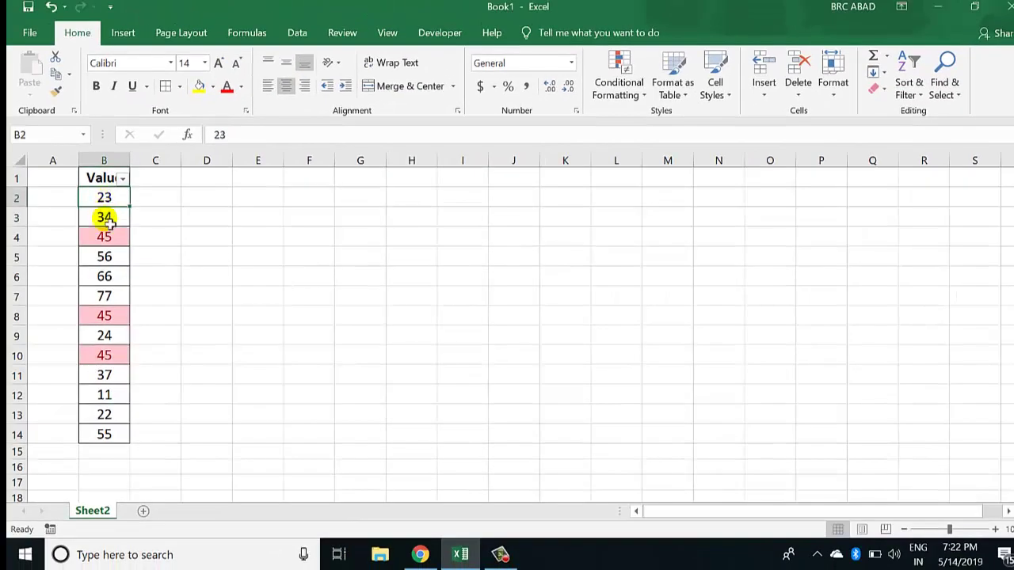
left_click(106, 221)
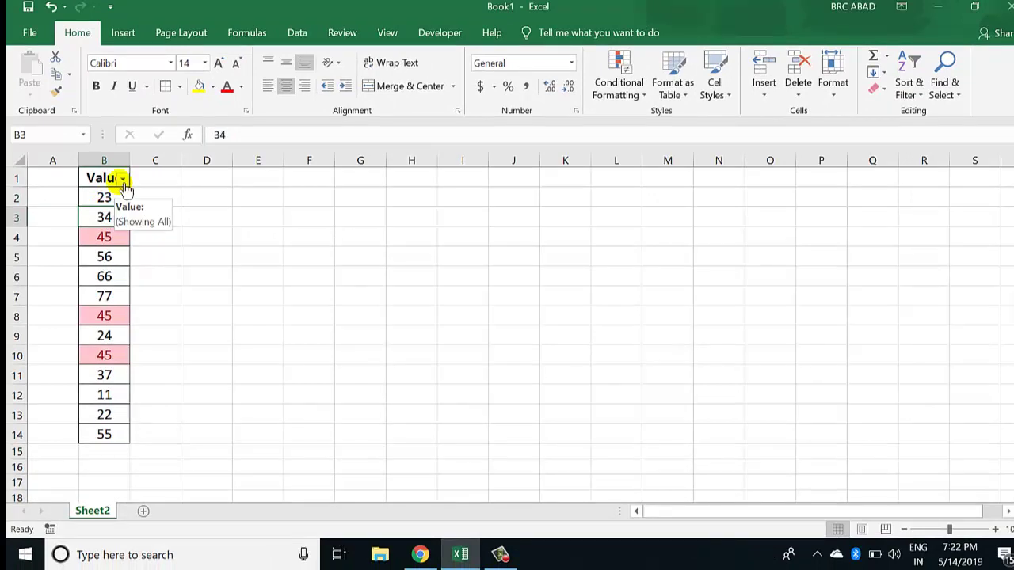
left_click(122, 179)
mouse_move(127, 238)
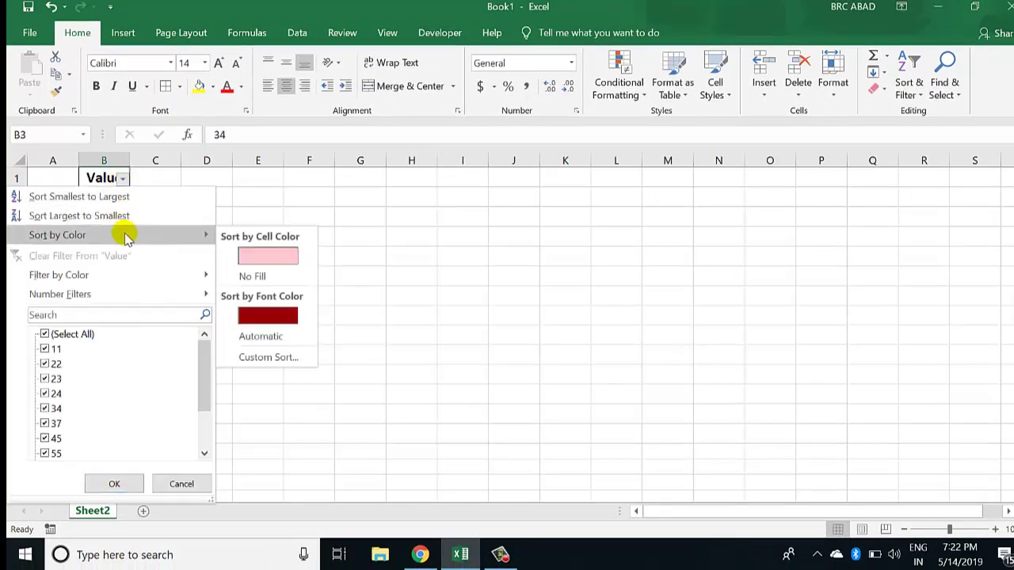
left_click(252, 279)
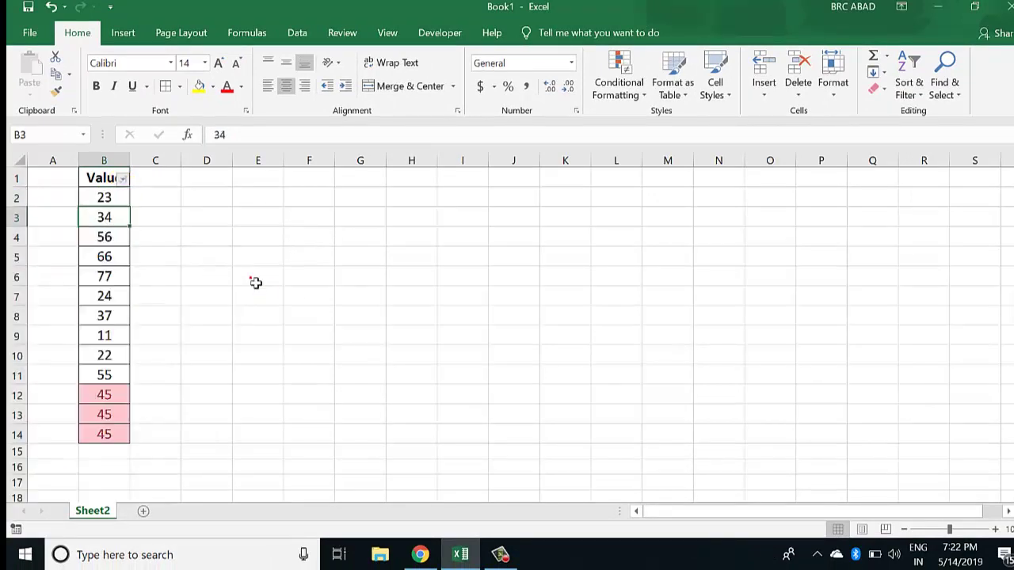
Copy the ten unhighlighted values in B2:B11 and paste them into G2:G11
left_click_drag(115, 198, 116, 379)
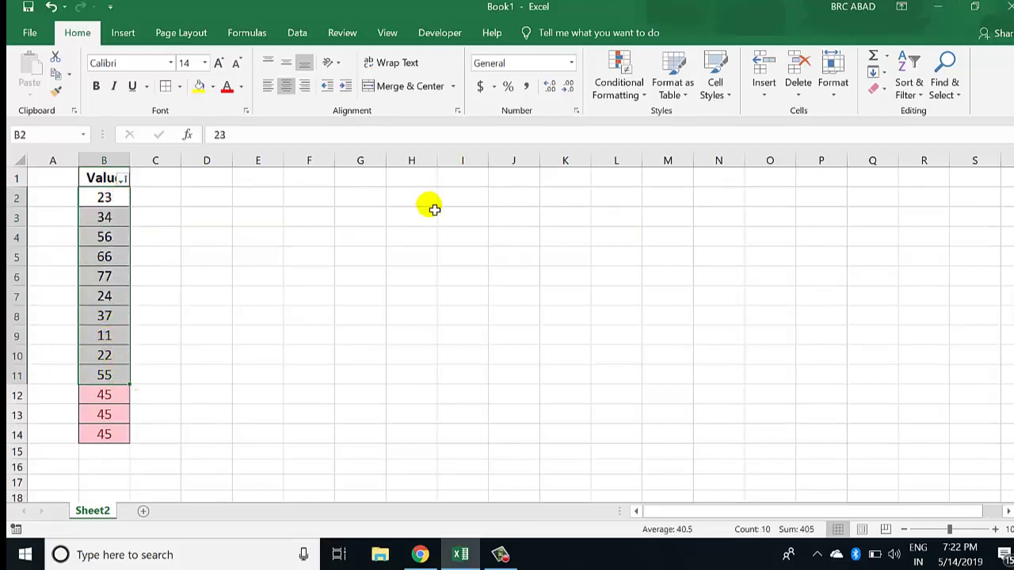
key("ctrl+c")
left_click(366, 203)
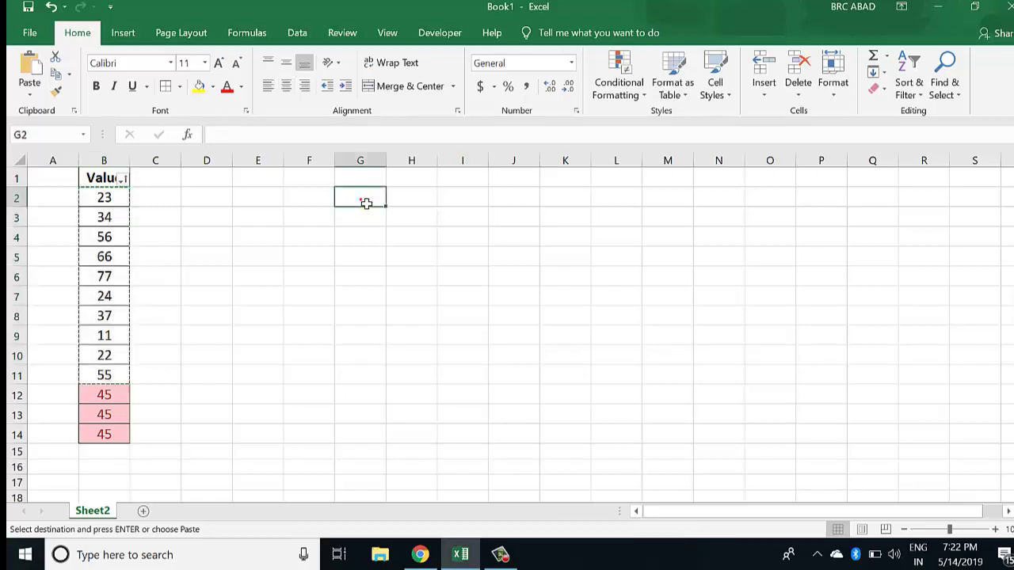
key("ctrl+v")
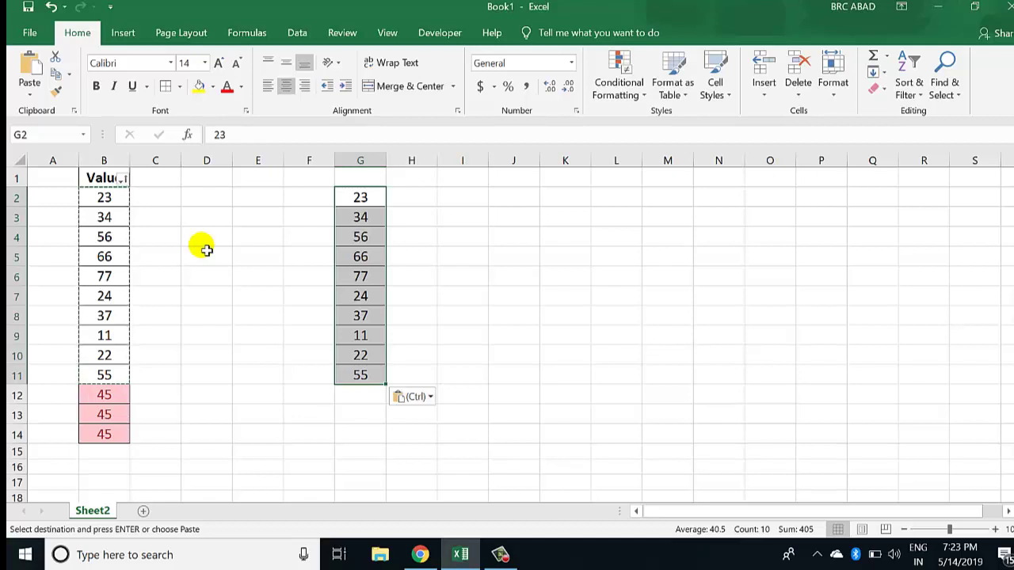
Undo the paste and colour sort, then reopen Duplicate Values for B2:B14
key("ctrl+z")
key("ctrl+z")
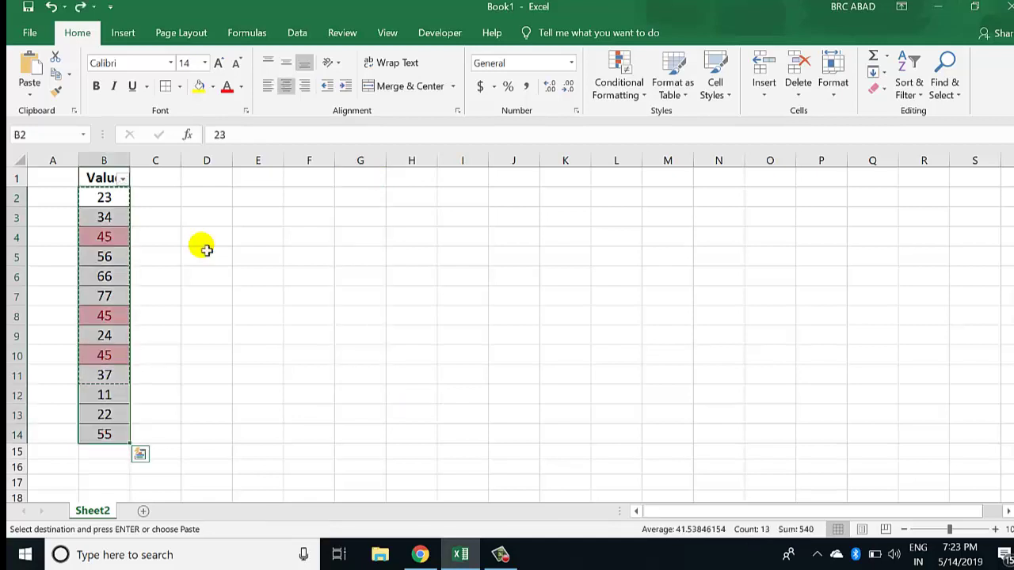
key("ctrl+z")
key("ctrl+z")
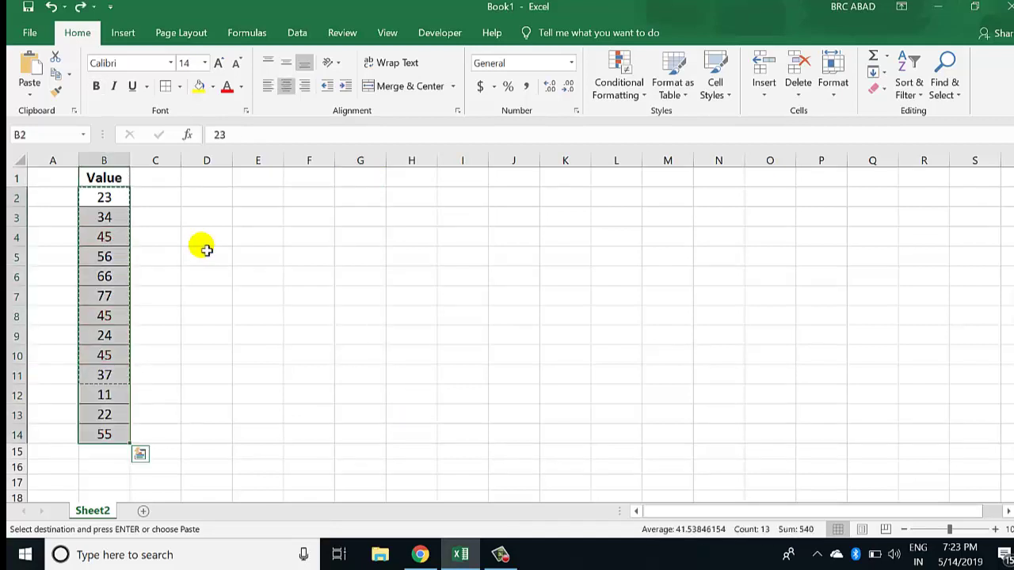
left_click(210, 251)
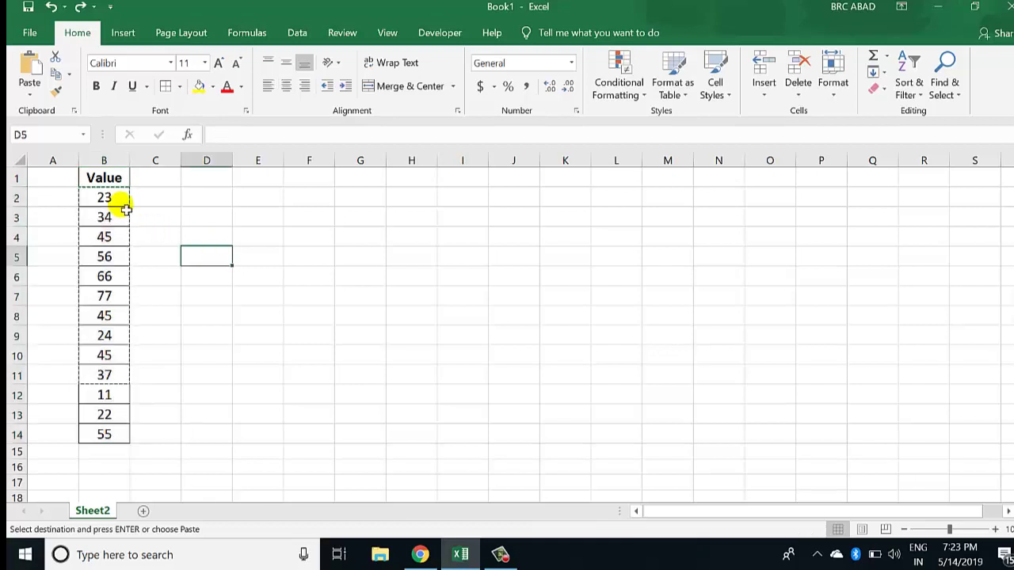
left_click_drag(118, 201, 103, 434)
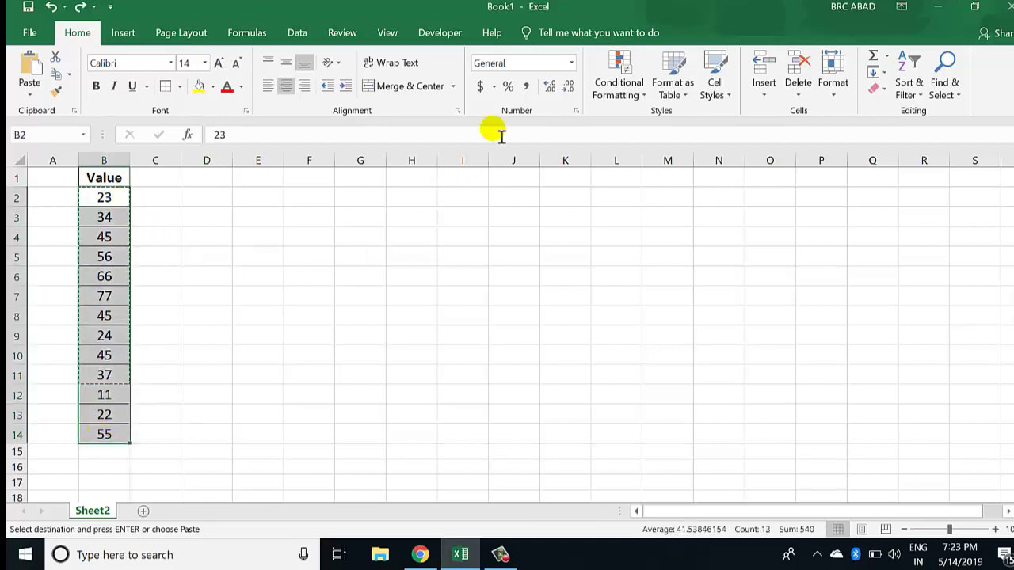
left_click(640, 103)
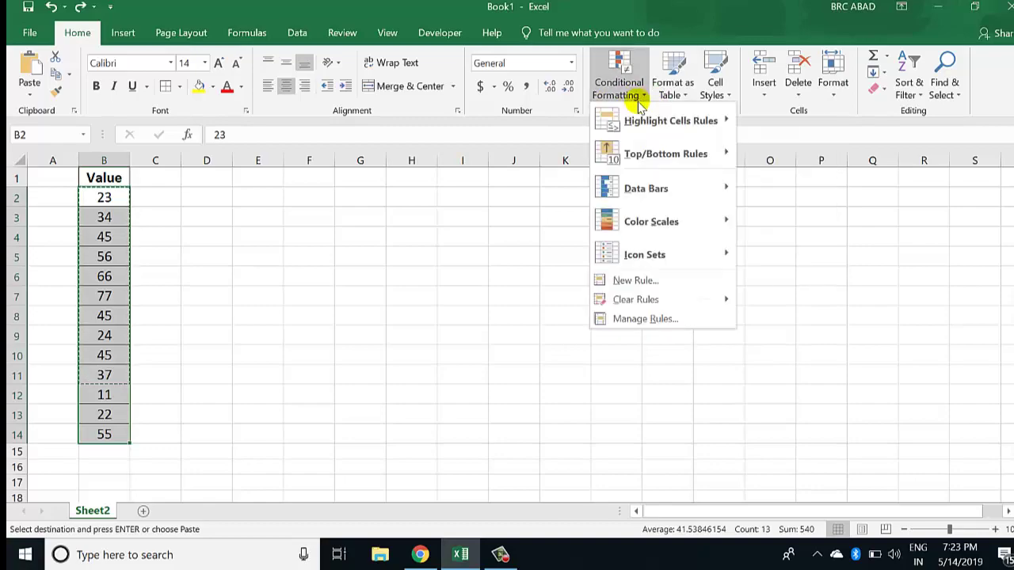
mouse_move(634, 117)
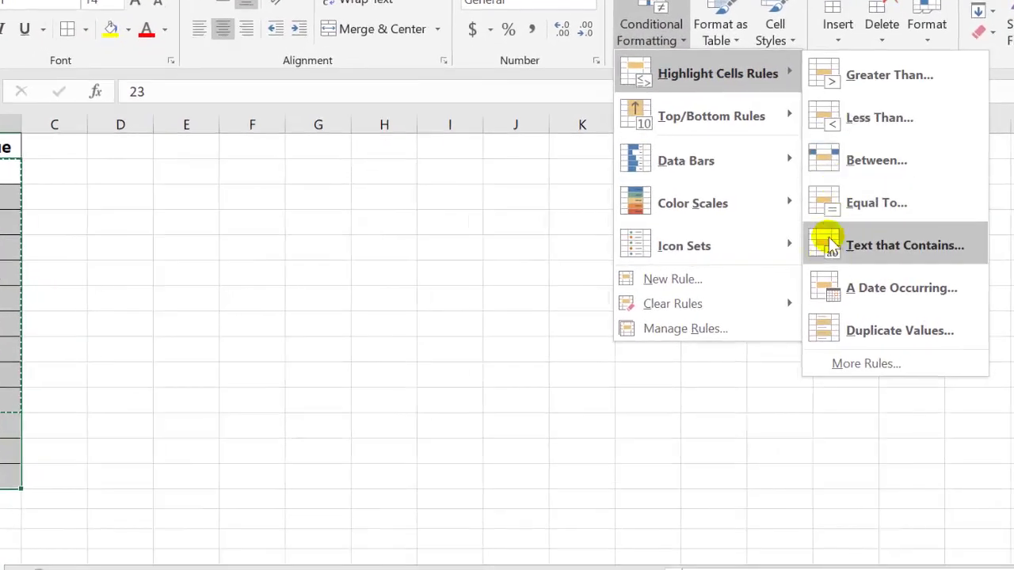
left_click(903, 330)
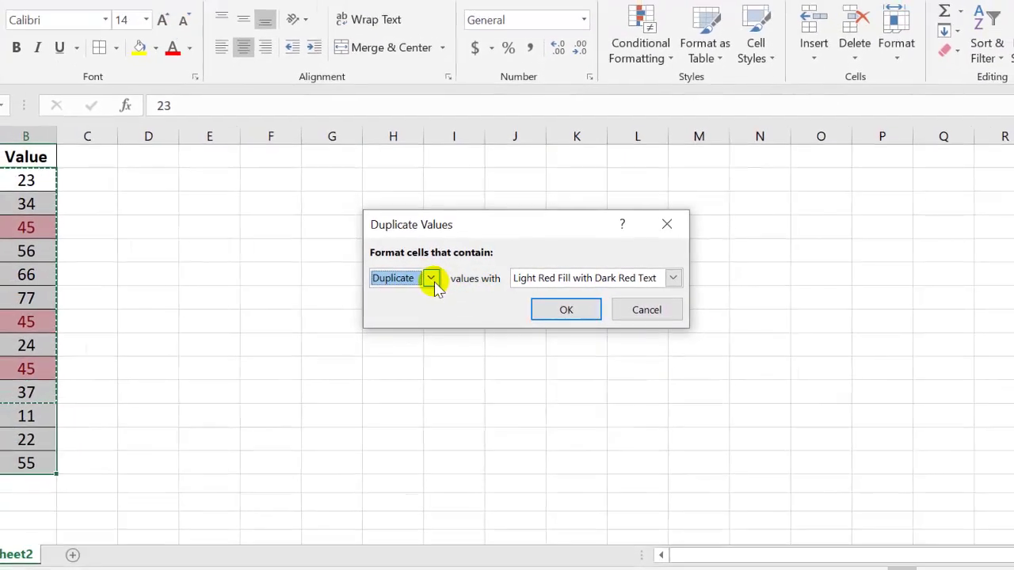
Change the rule to Unique values with Yellow Fill with Dark Yellow Text and apply it
left_click(432, 278)
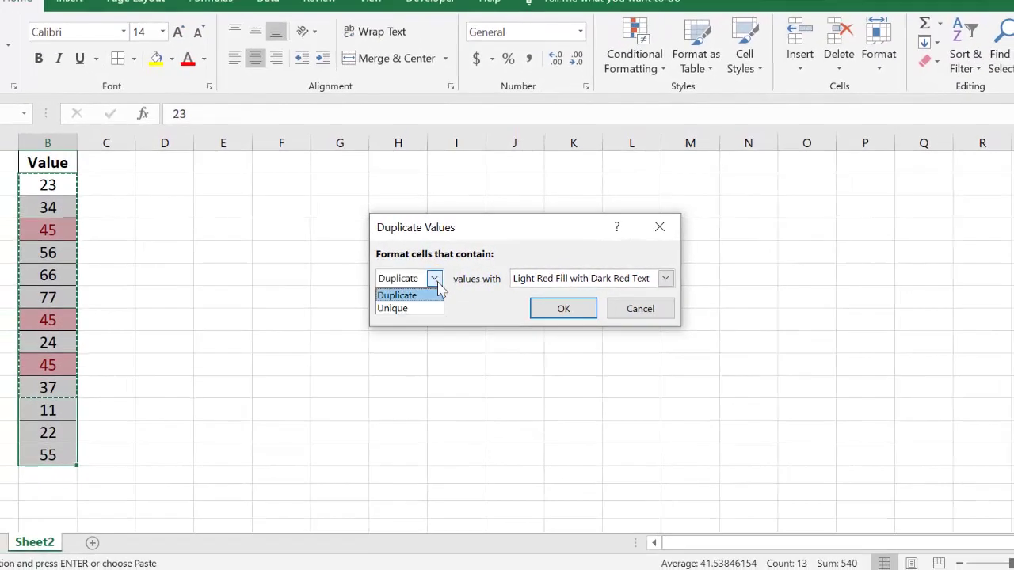
left_click(421, 309)
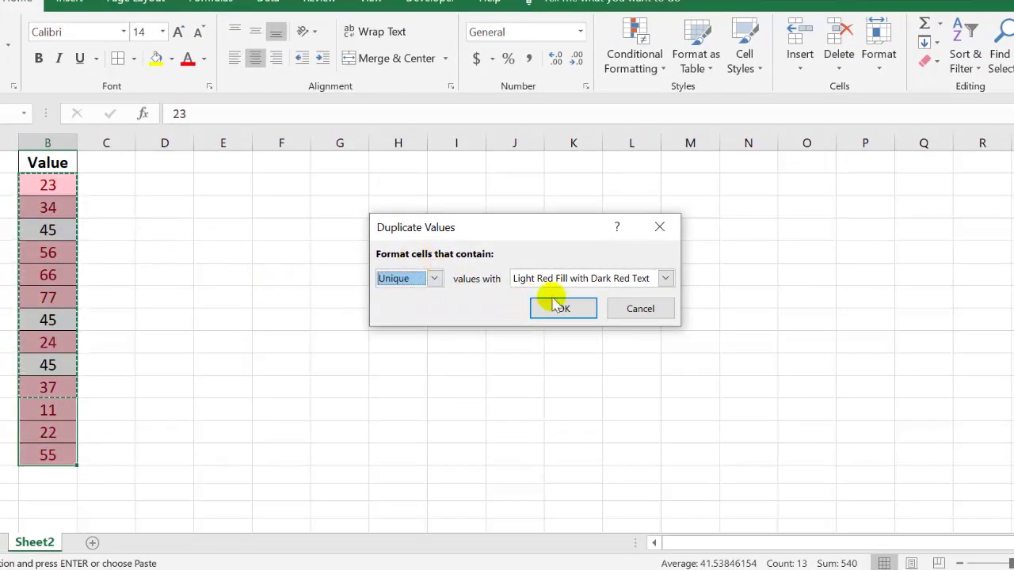
left_click(665, 278)
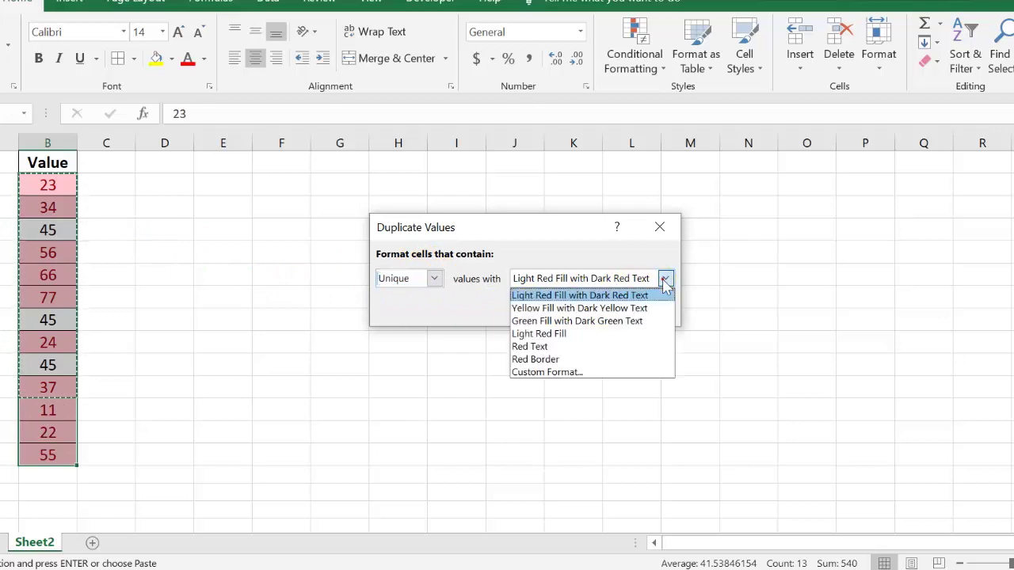
left_click(568, 309)
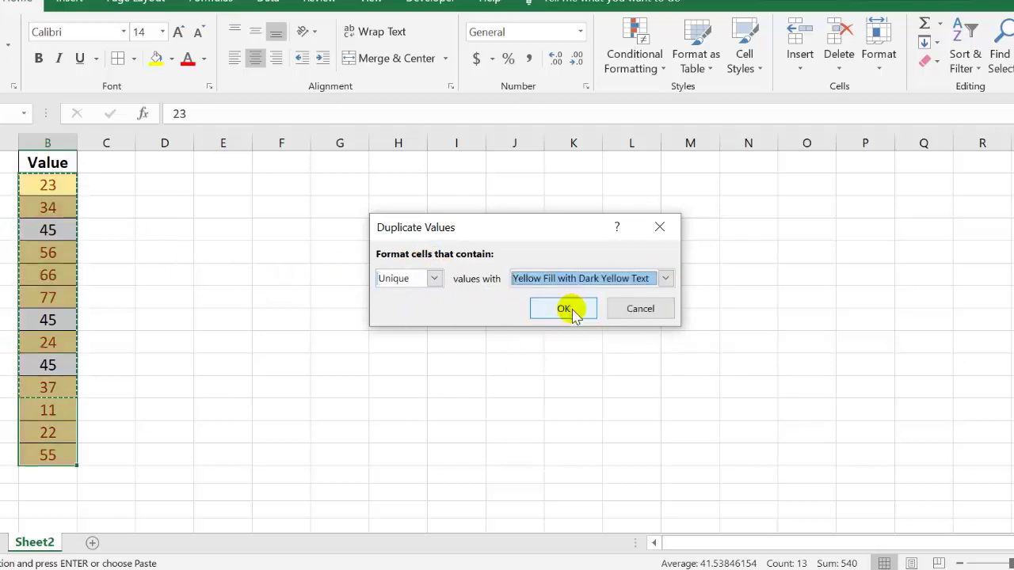
left_click(574, 312)
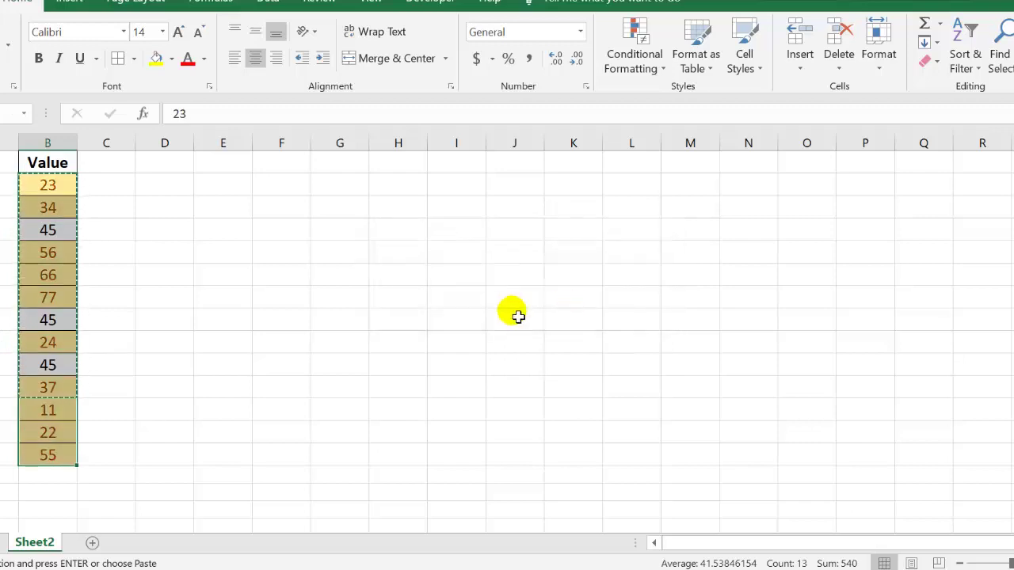
left_click(352, 319)
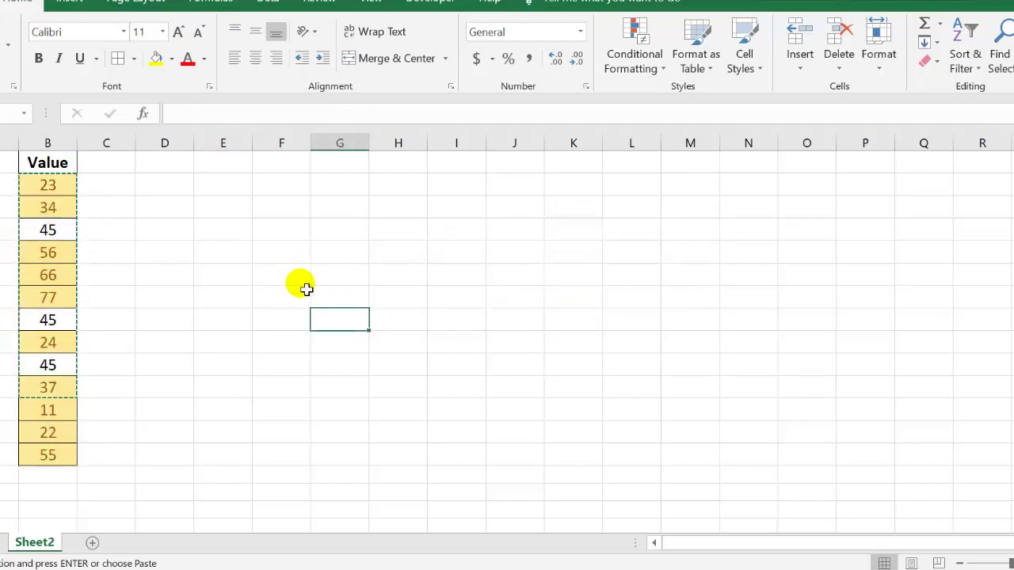
Cancel the copy marquee, check the yellow unique cells and plain 45s, then select B1
key("Escape")
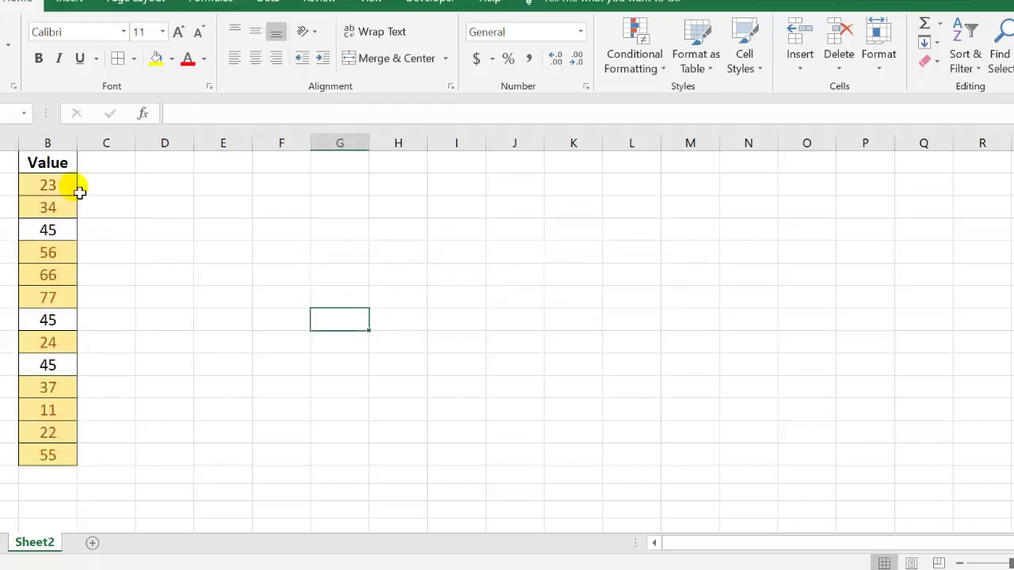
left_click(58, 188)
left_click(52, 209)
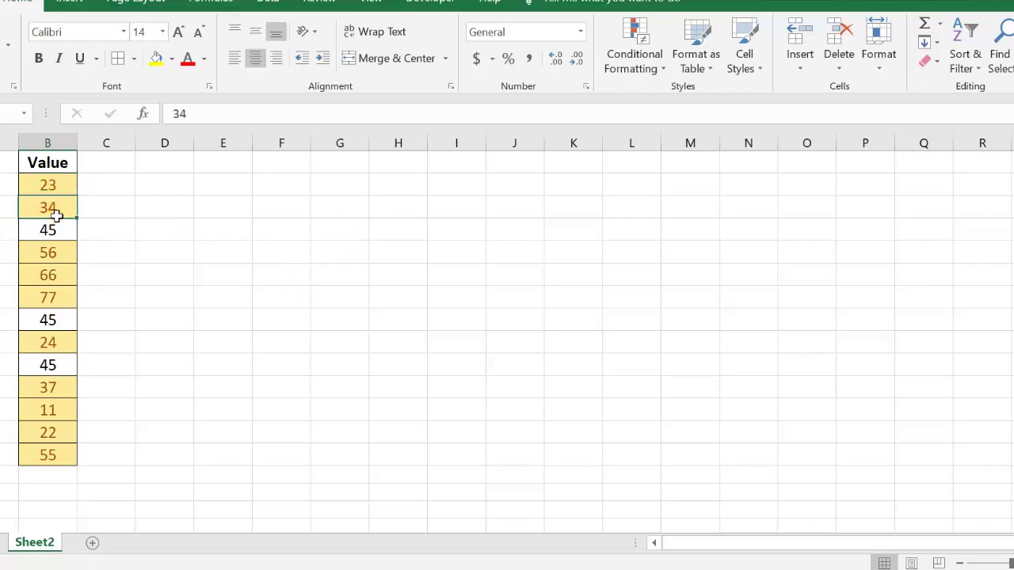
left_click(52, 256)
left_click(54, 275)
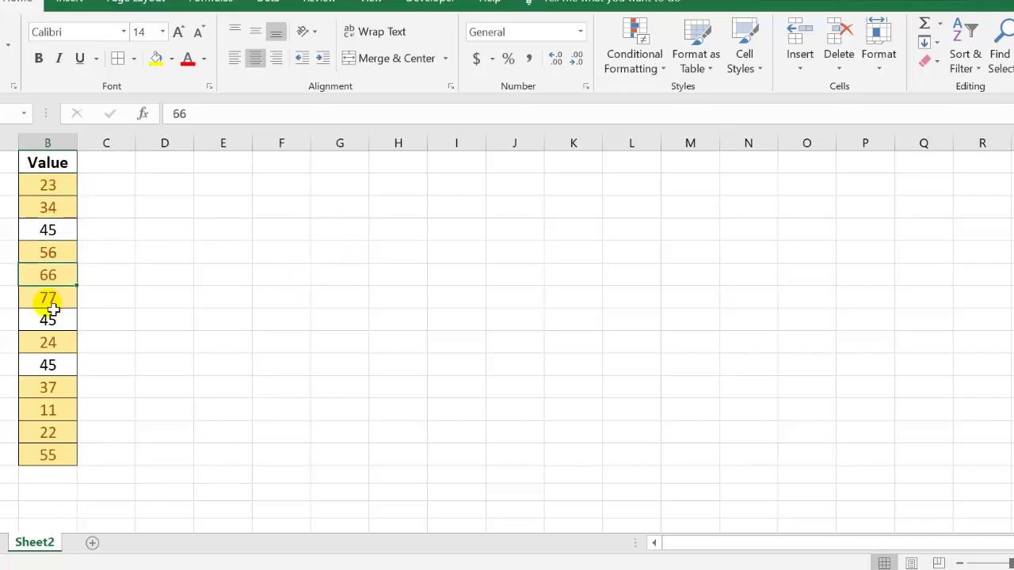
left_click(55, 231)
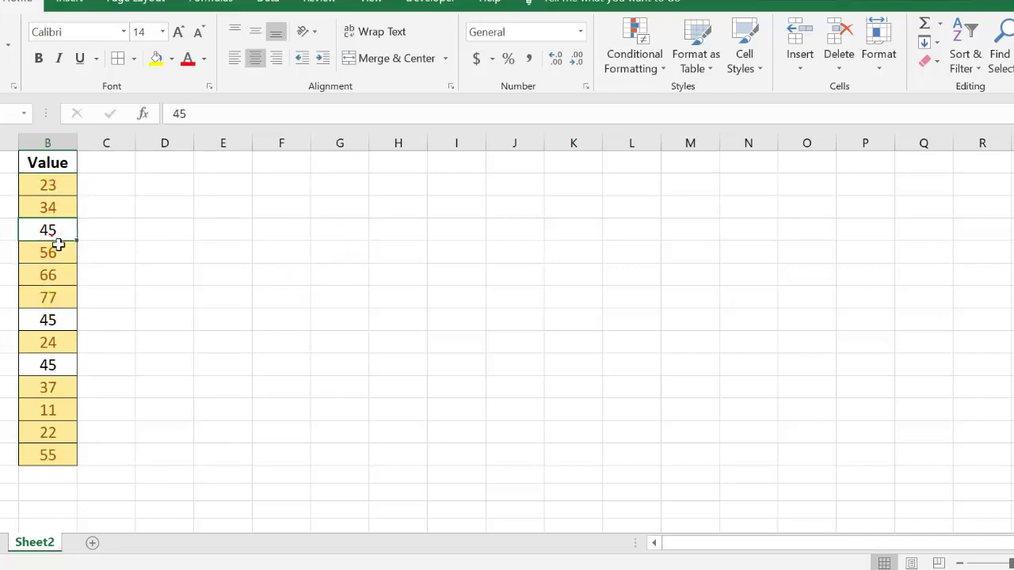
left_click(50, 321)
left_click(62, 366)
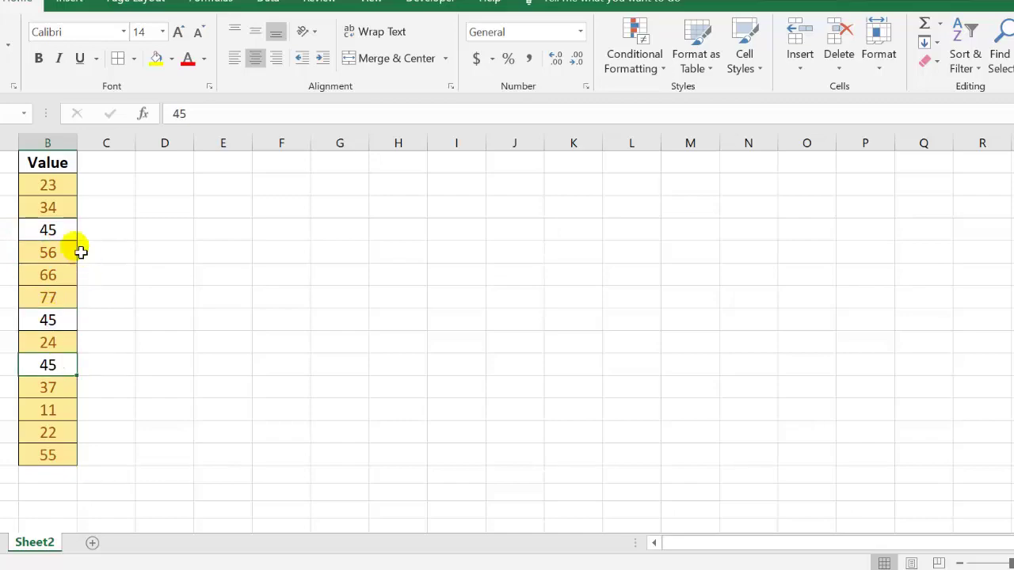
left_click(66, 166)
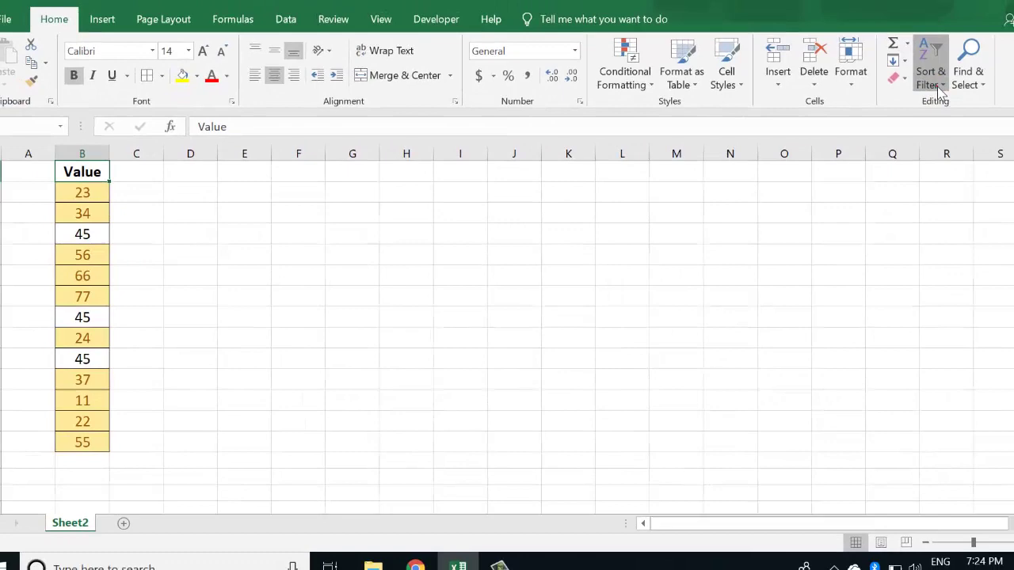
Turn on Filter and filter the Value column by yellow cell colour, showing 10 of 13
left_click(964, 60)
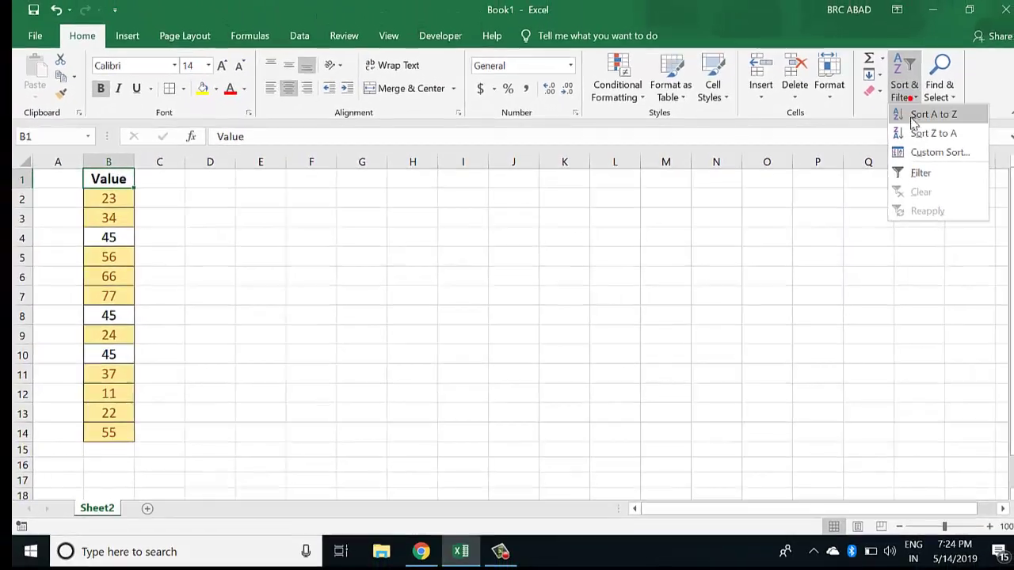
left_click(909, 176)
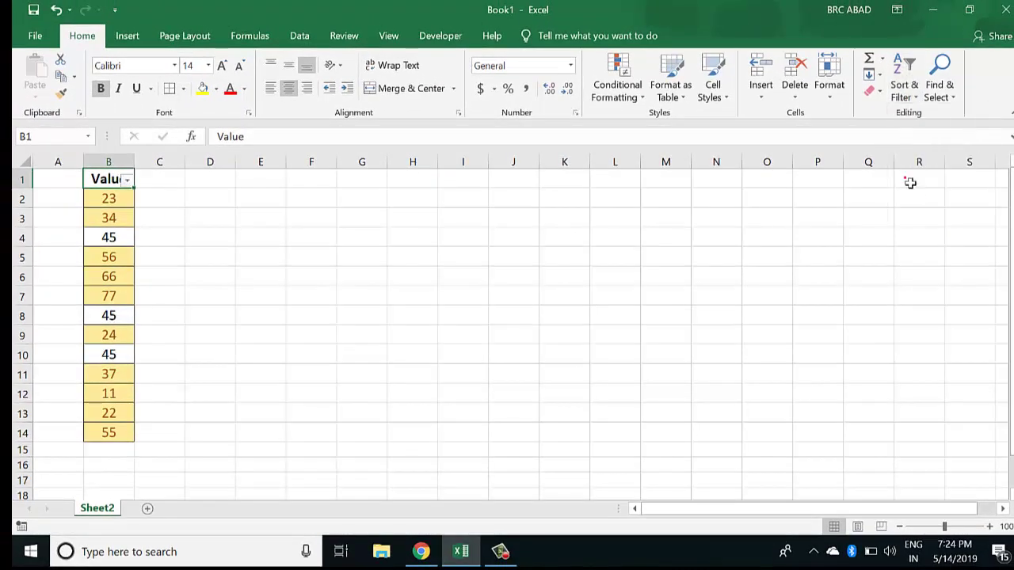
left_click(127, 181)
mouse_move(126, 234)
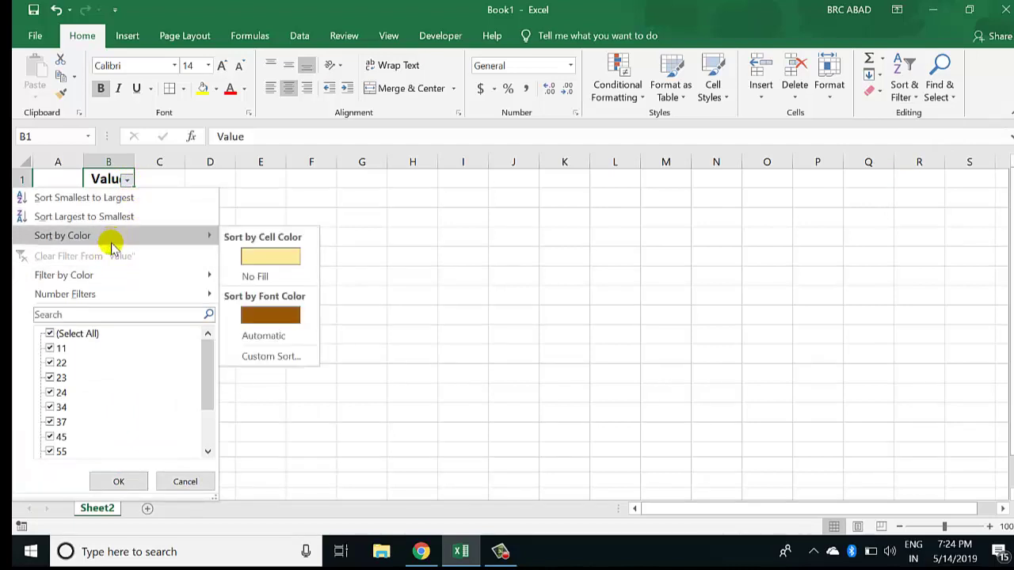
mouse_move(105, 275)
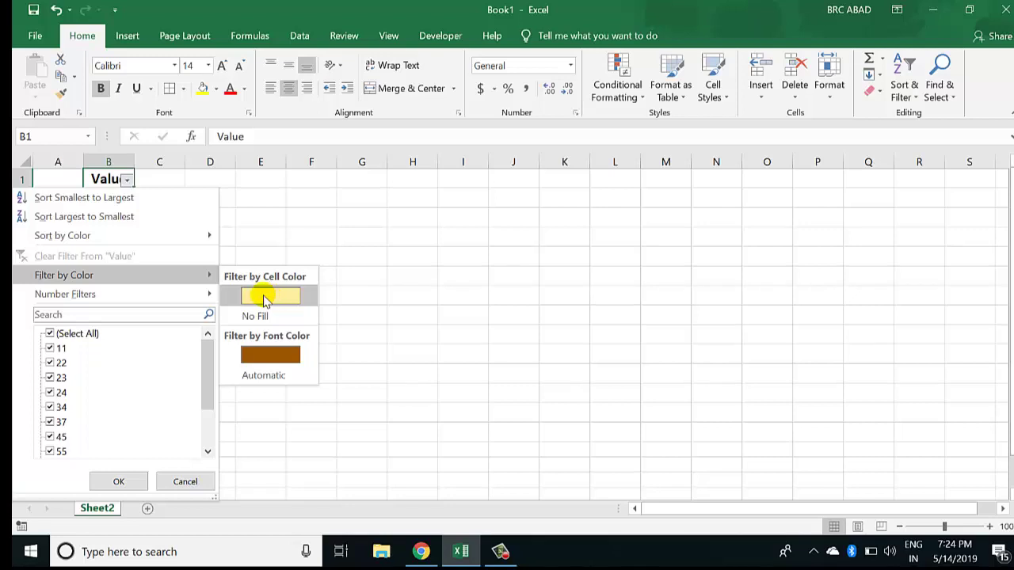
left_click(266, 298)
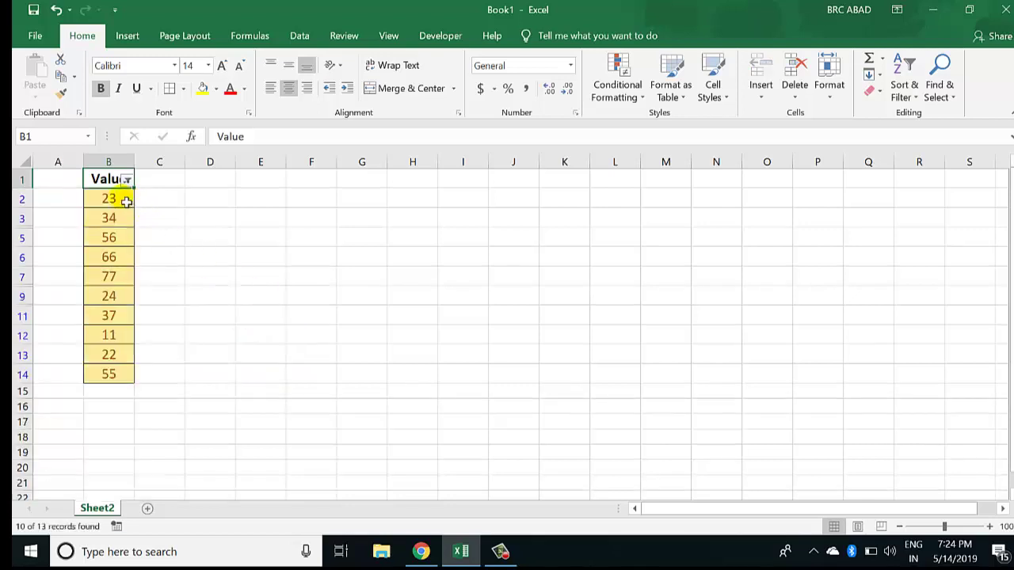
left_click_drag(115, 205, 109, 377)
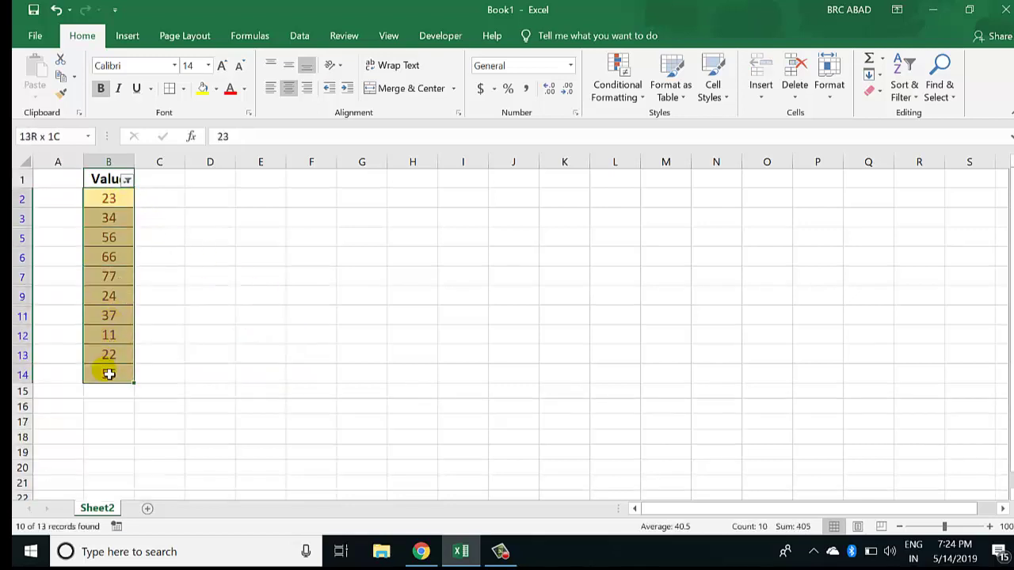
left_click(217, 267)
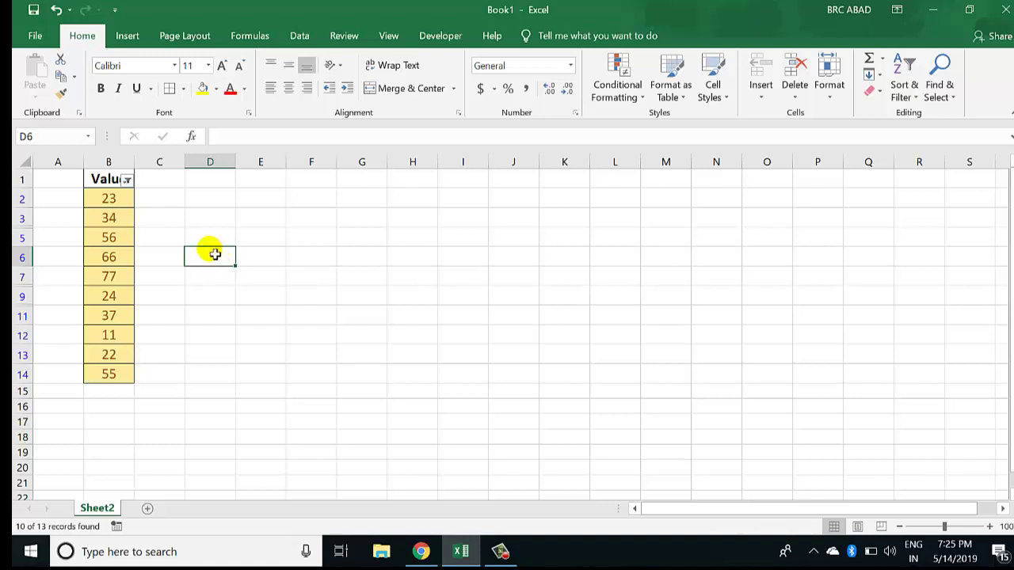
left_click_drag(121, 200, 124, 390)
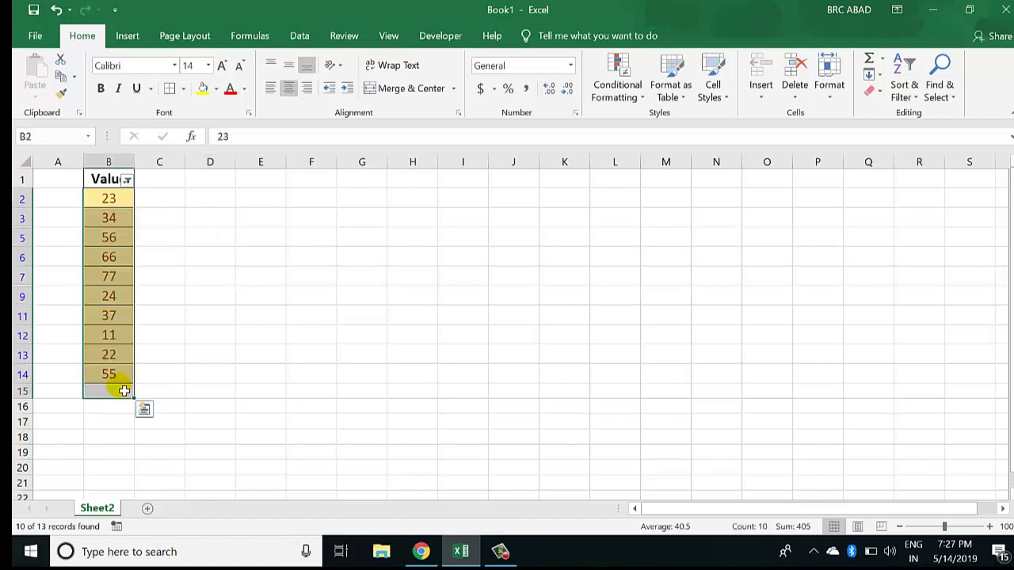